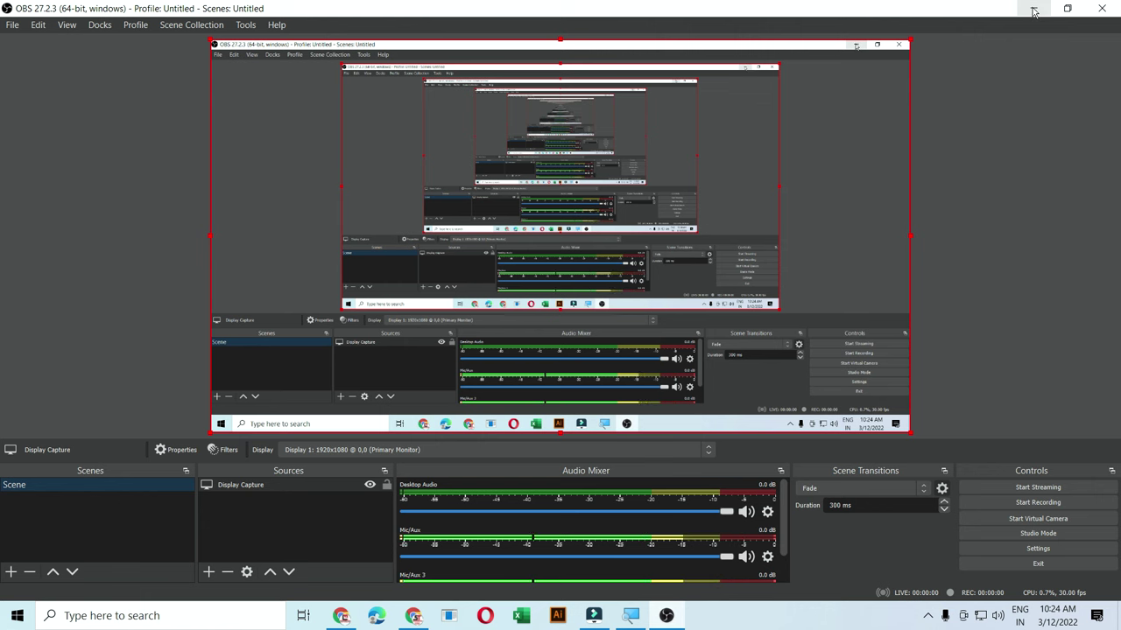
# - Switch to the Windows display settings and examine the available display resolutions without changing the current one
pyautogui.click(1033, 9)
pyautogui.click(1035, 13)
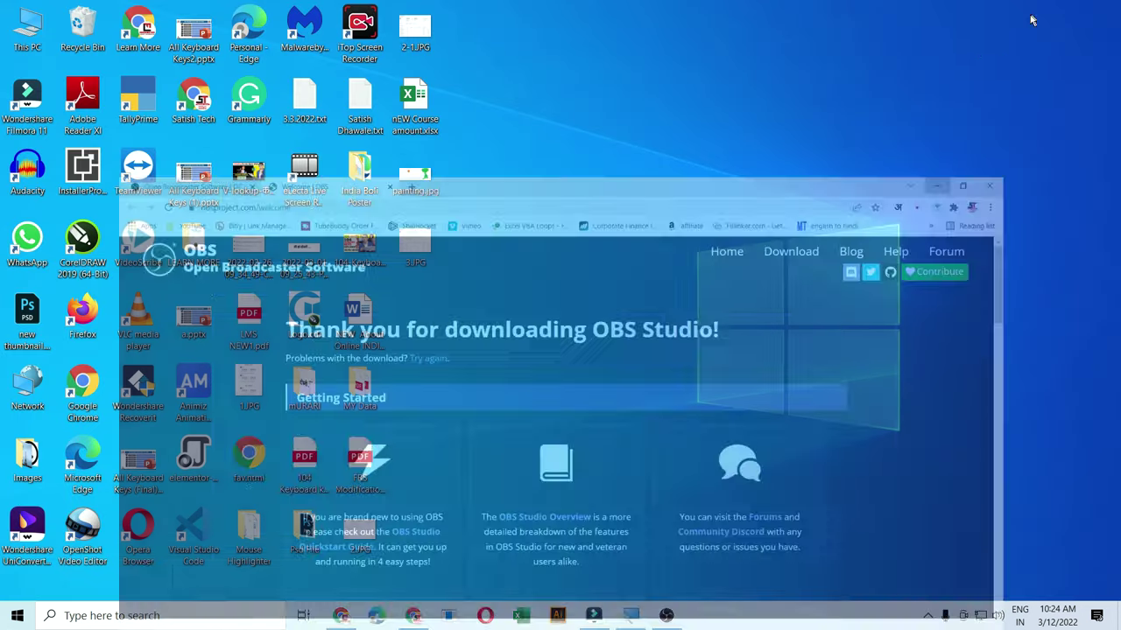
pyautogui.rightClick(620, 246)
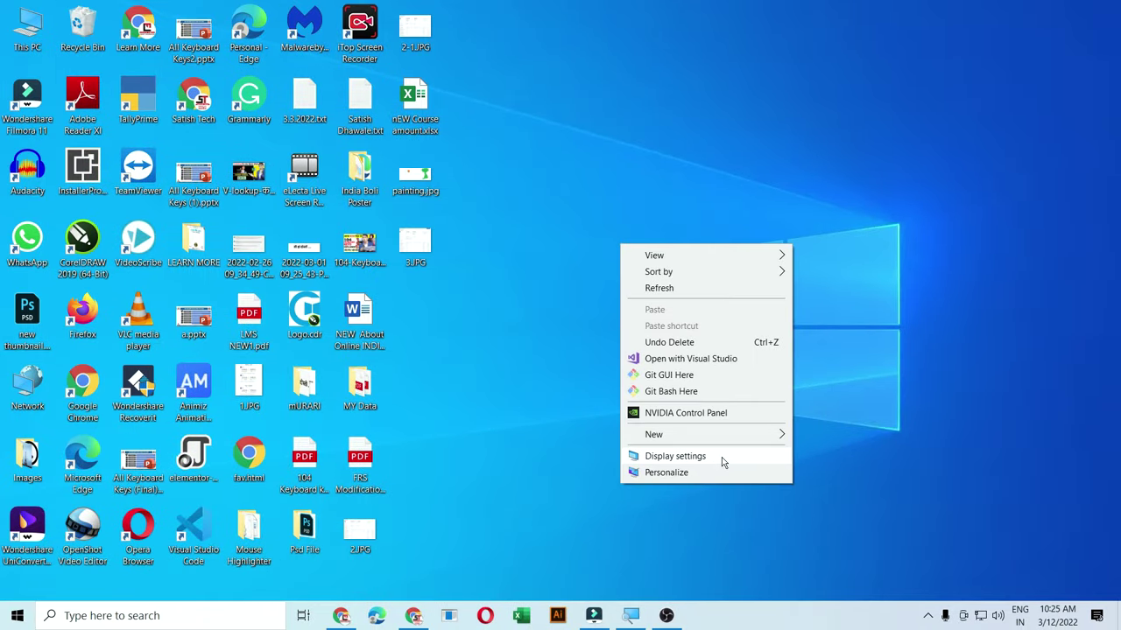
pyautogui.click(722, 462)
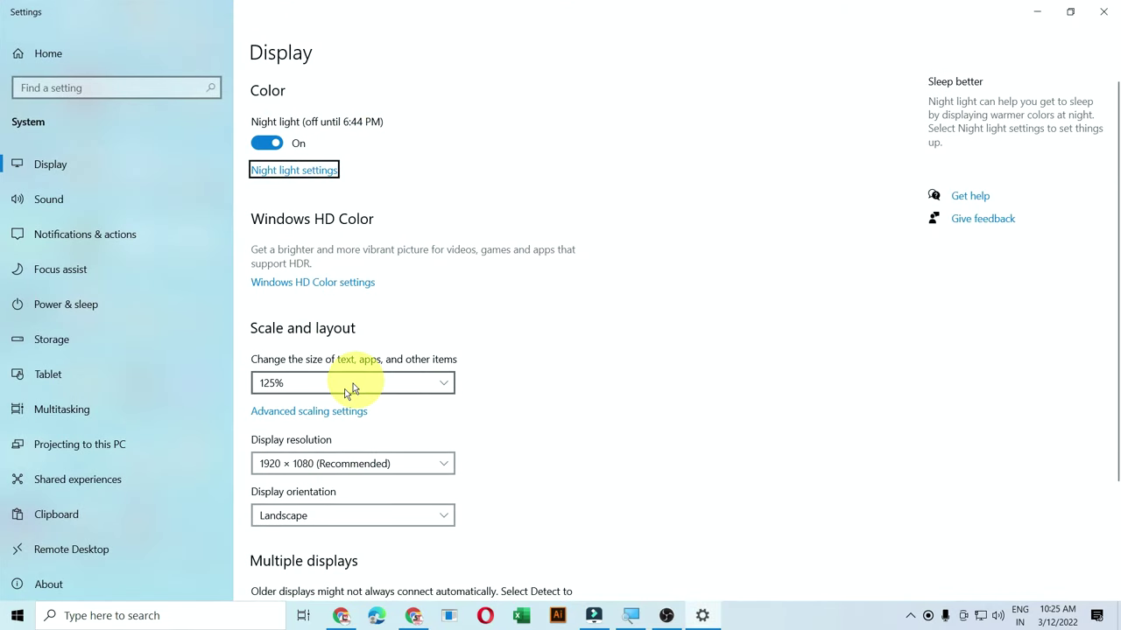
pyautogui.scroll(-2, 296, 391)
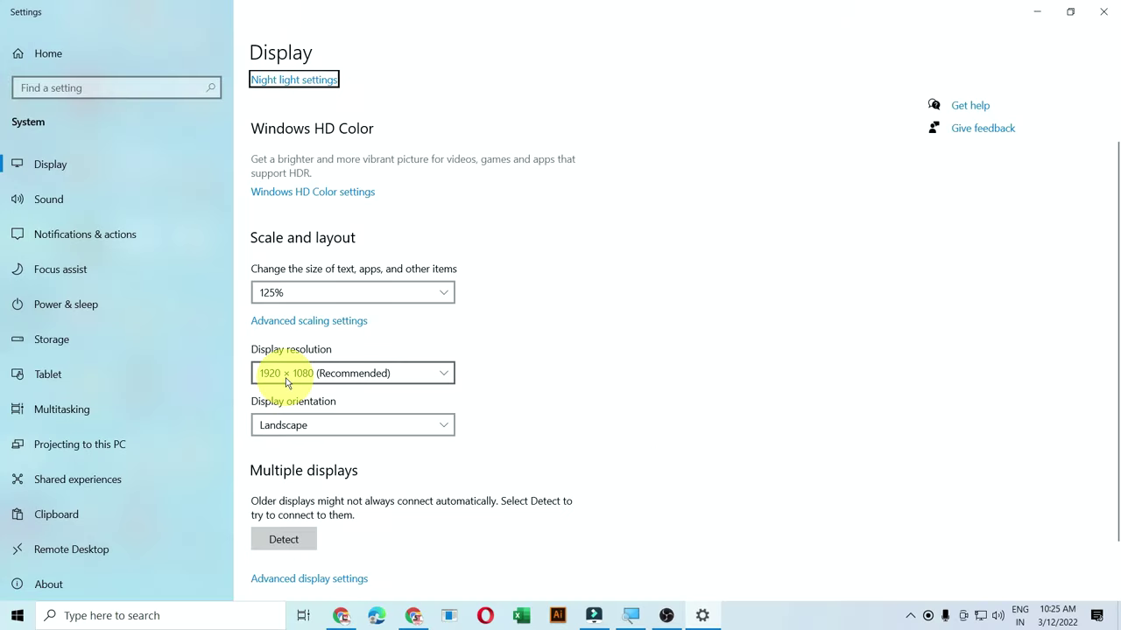
pyautogui.click(285, 382)
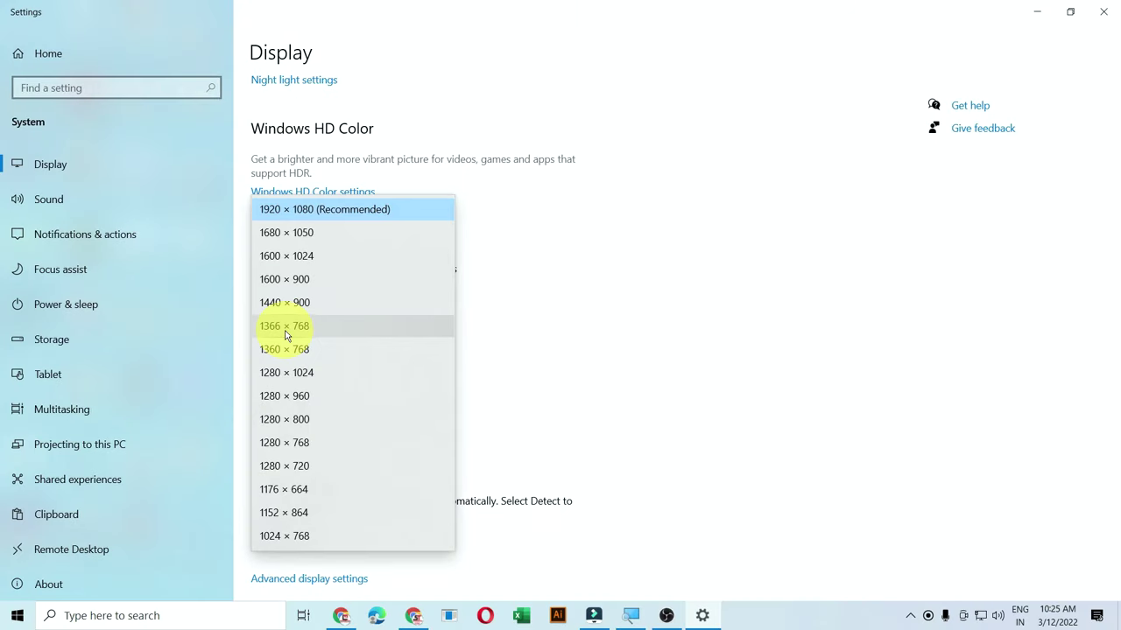
pyautogui.click(529, 376)
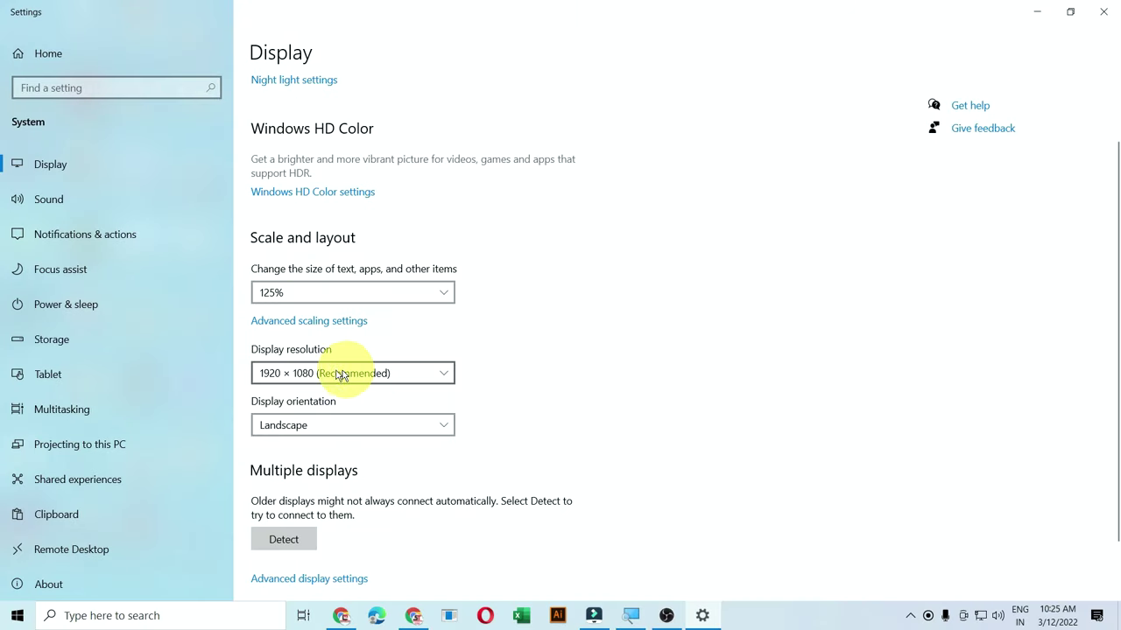
pyautogui.click(1101, 12)
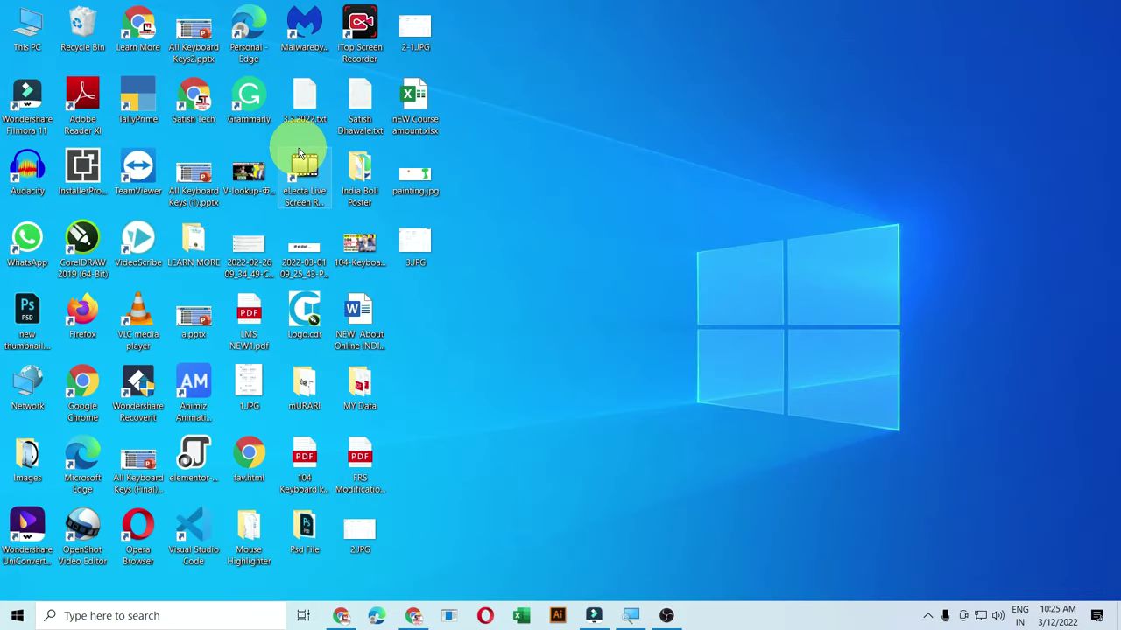
# - Switch to OBS Studio and add a new visible Video Capture Device source to the scene under its default name
pyautogui.click(660, 614)
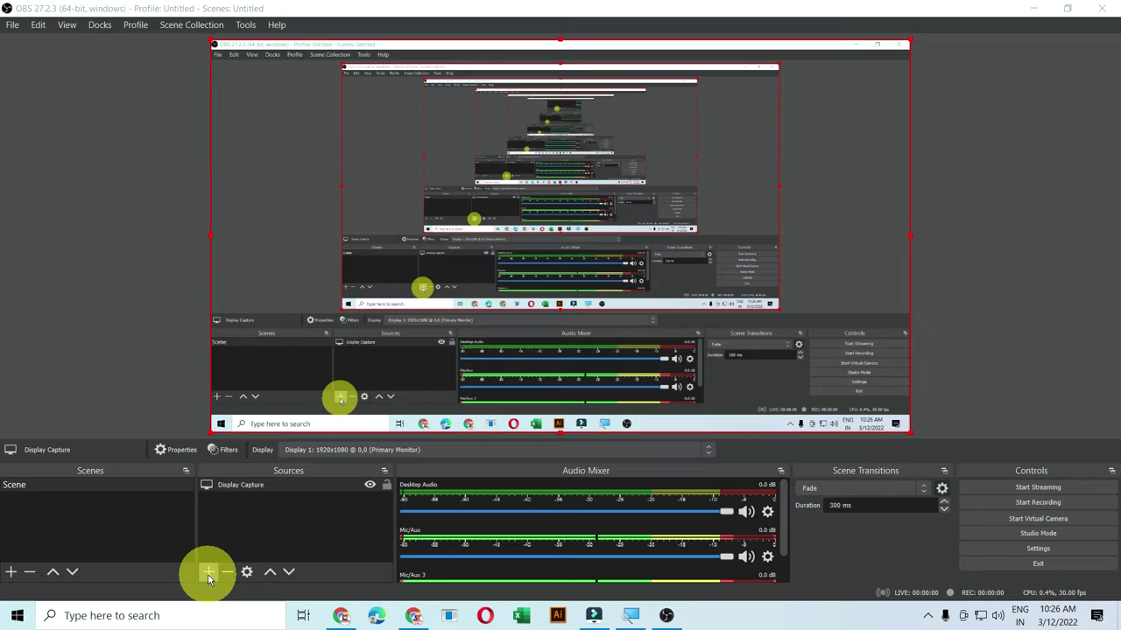
pyautogui.click(209, 574)
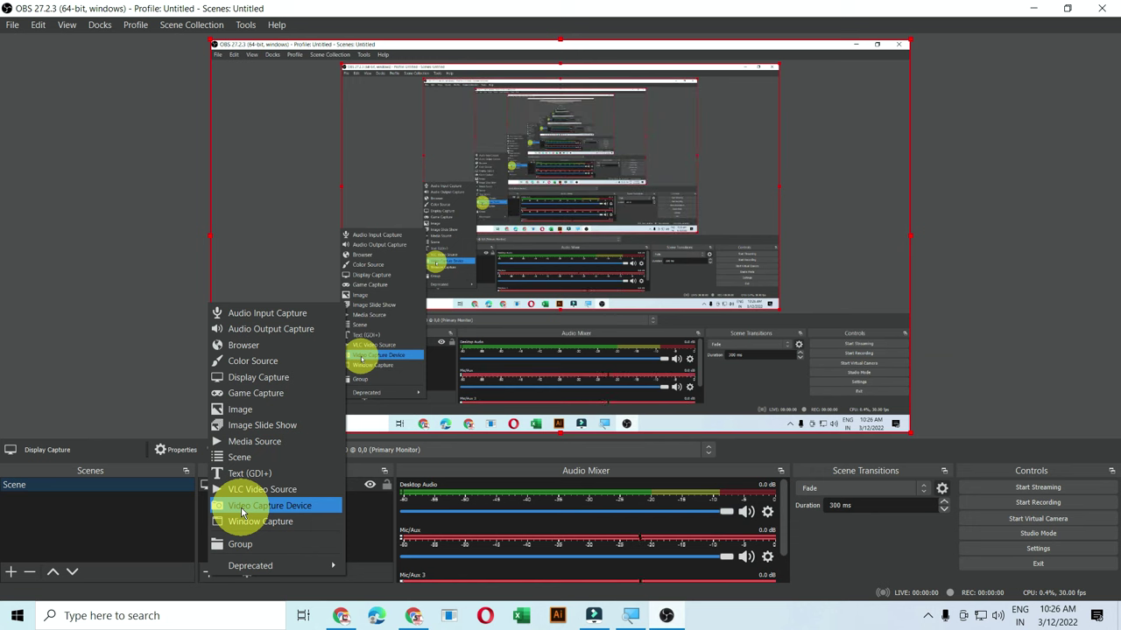
pyautogui.click(243, 511)
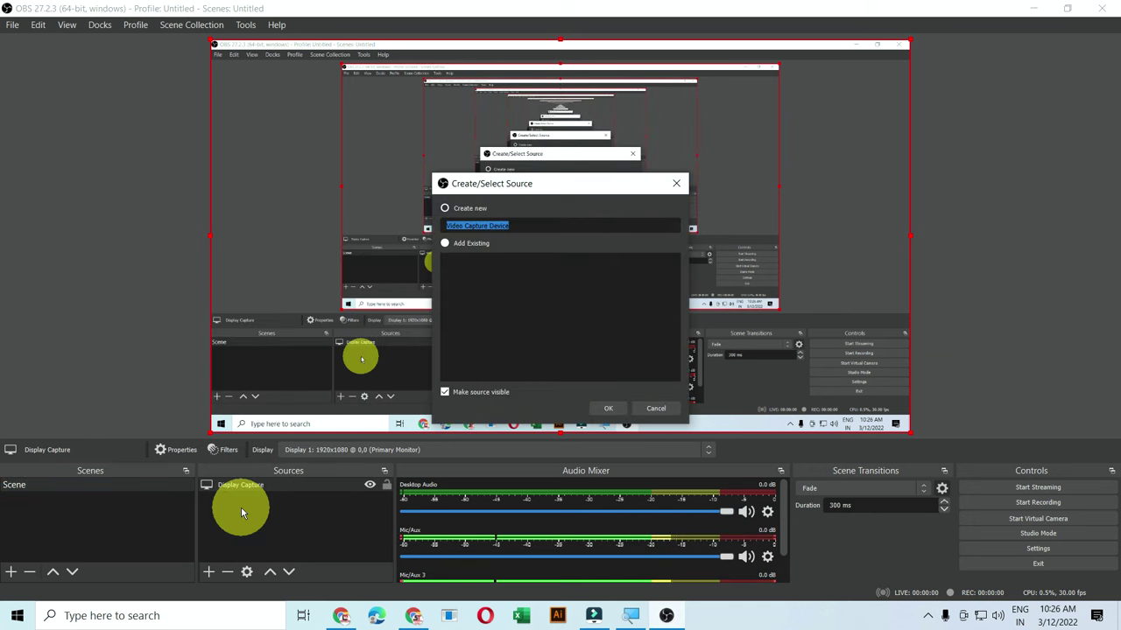
pyautogui.click(472, 244)
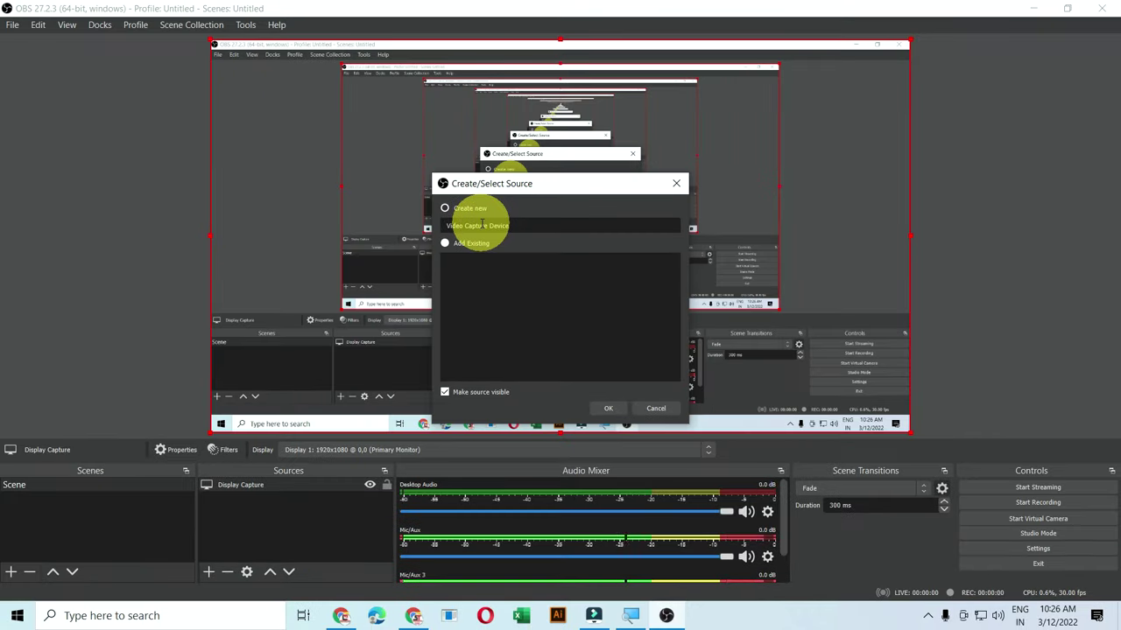
pyautogui.click(618, 407)
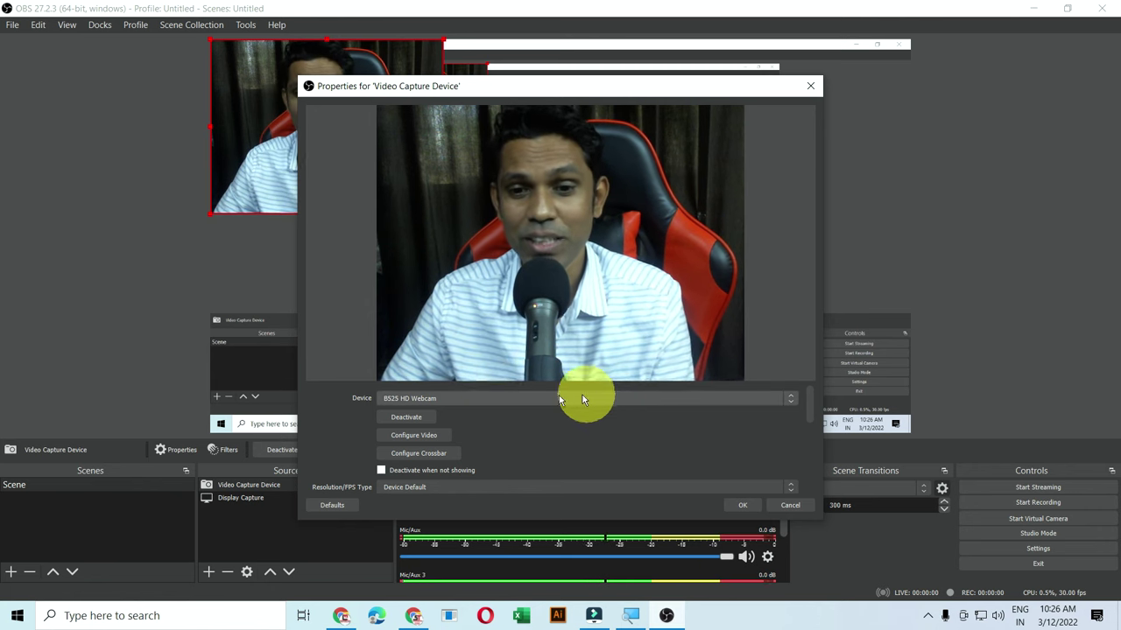
# - Try OBS Virtual Camera as the capture device, and set the device back to B525 HD Webcam
pyautogui.click(412, 399)
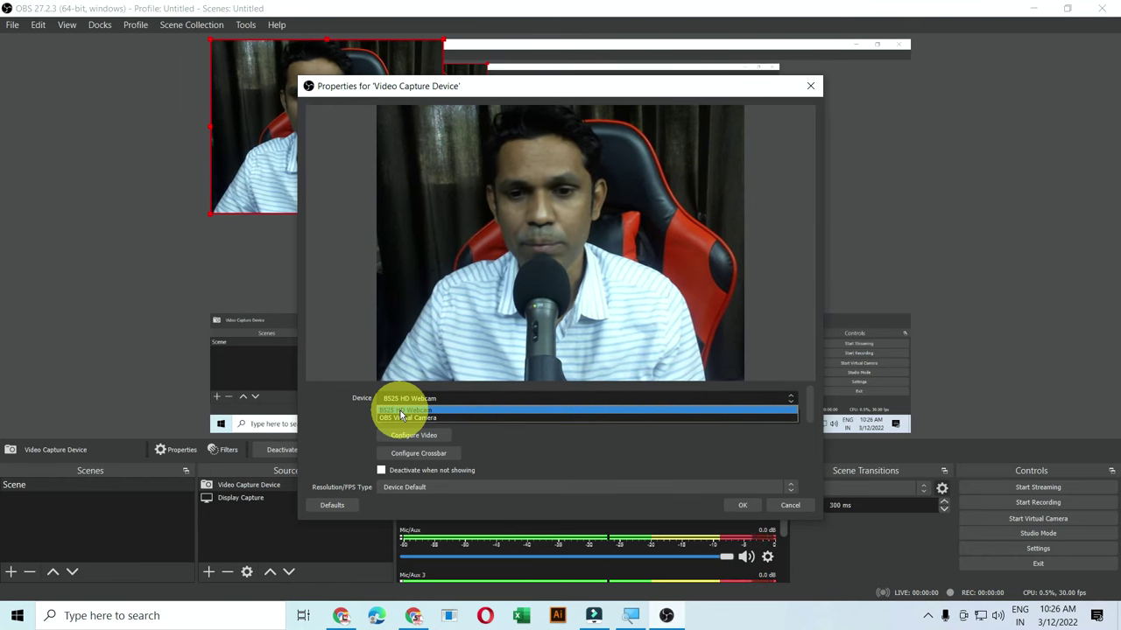
pyautogui.click(403, 417)
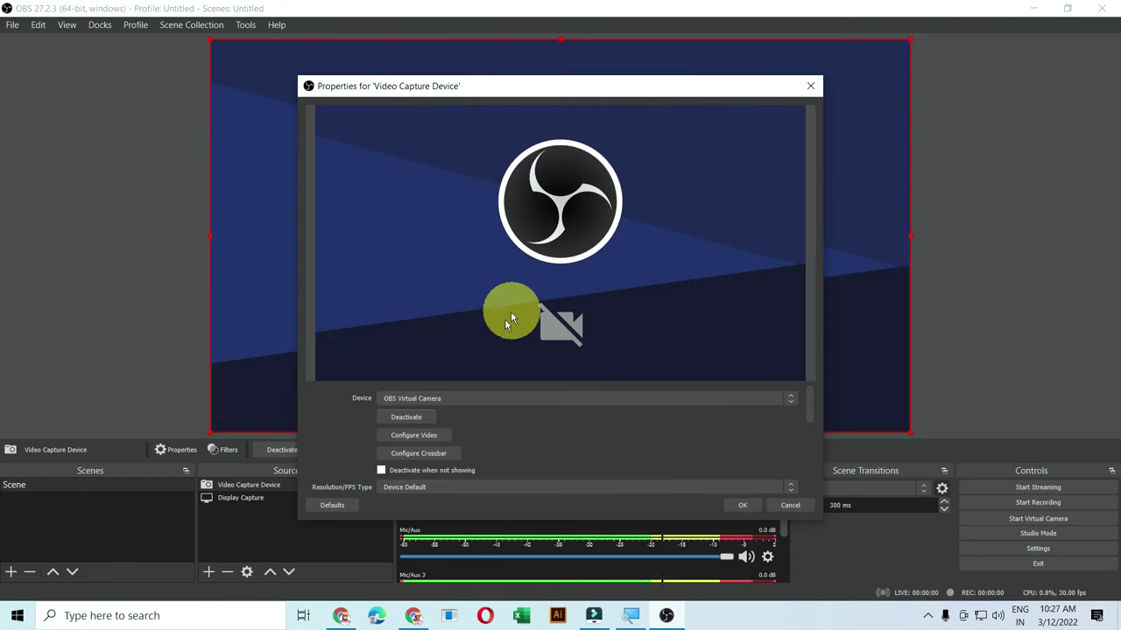
pyautogui.click(456, 395)
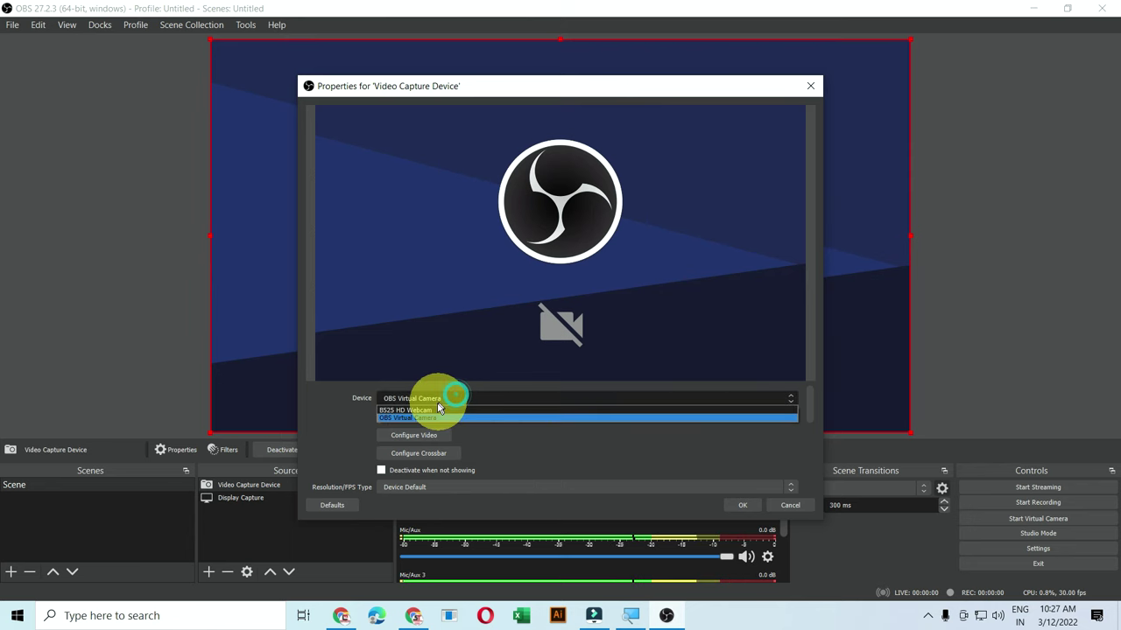
pyautogui.click(422, 408)
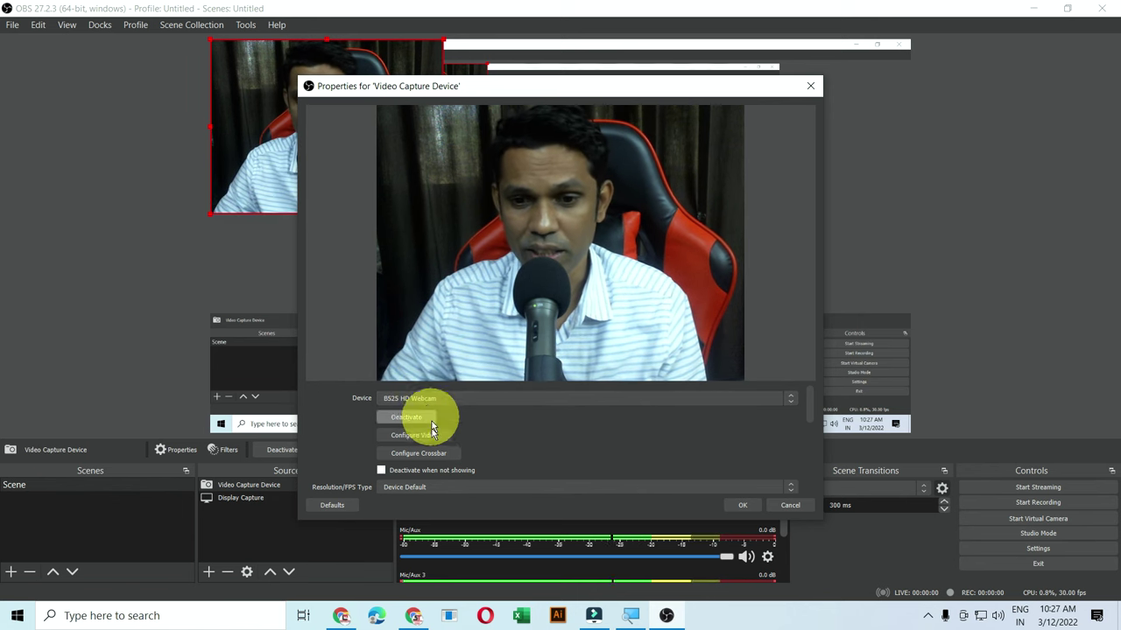
# - Try a different brightness in the webcam's video configuration and restore the image settings to their defaults
pyautogui.click(419, 440)
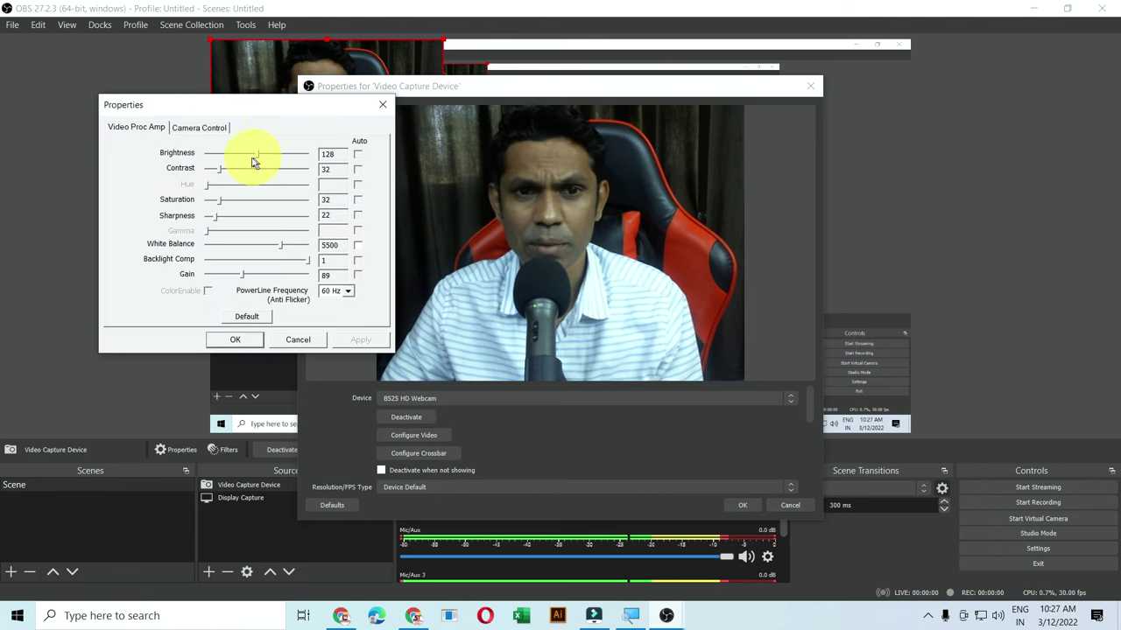
pyautogui.moveTo(255, 157); pyautogui.dragTo(211, 178)
pyautogui.click(243, 316)
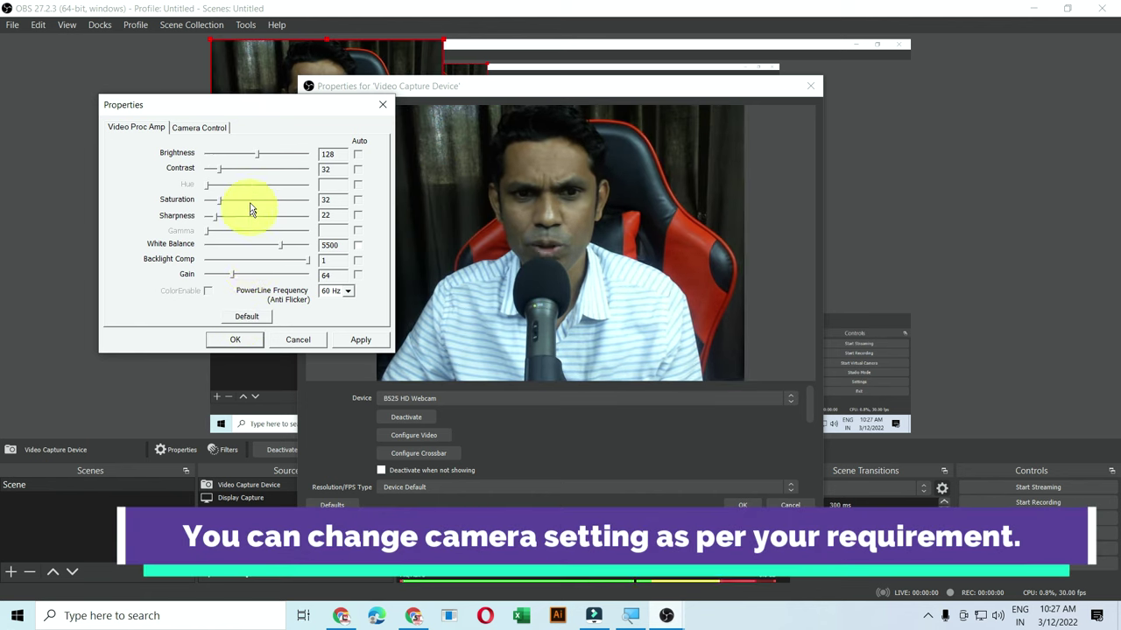
# - Try the webcam's zoom and pan controls, restore the camera control defaults, and discard the video configuration
pyautogui.click(203, 130)
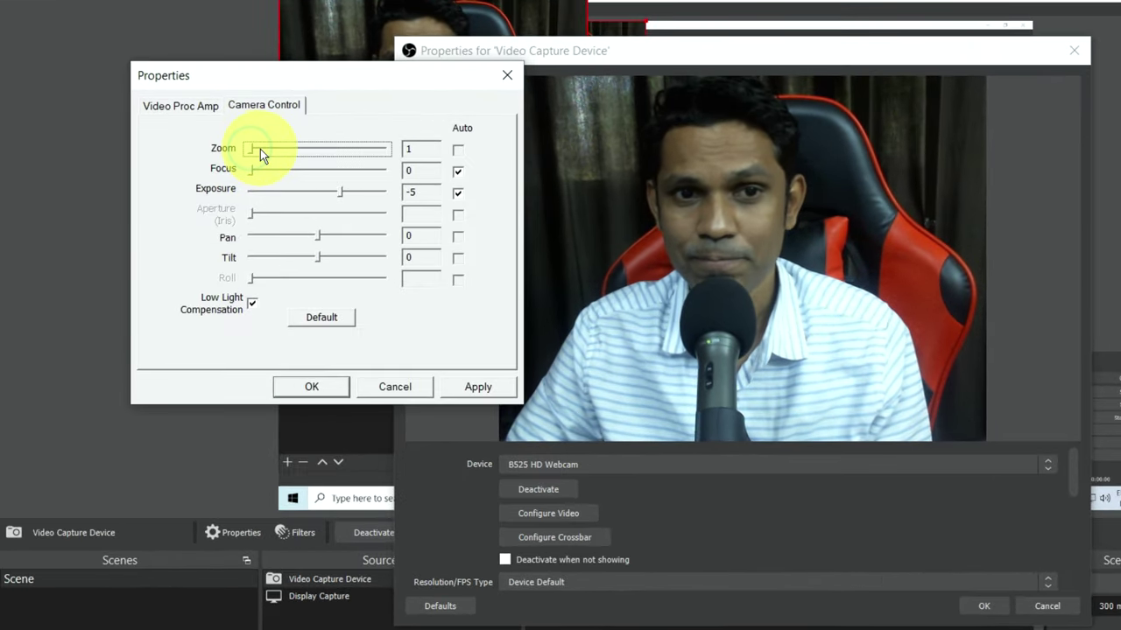
pyautogui.click(202, 164)
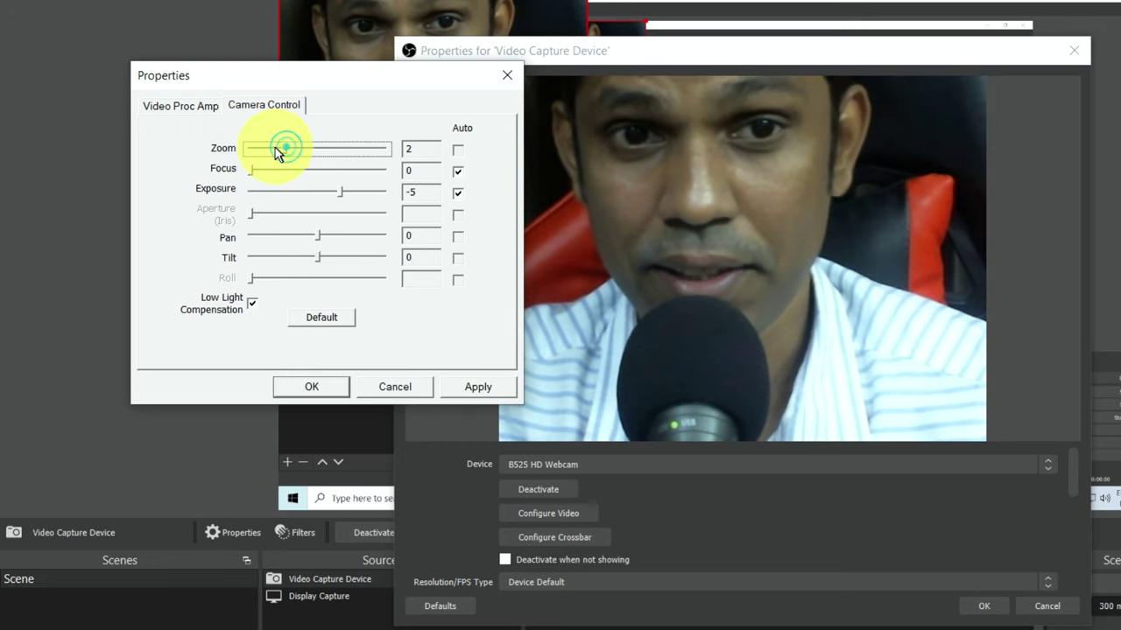
pyautogui.click(271, 149)
pyautogui.click(264, 148)
pyautogui.click(260, 150)
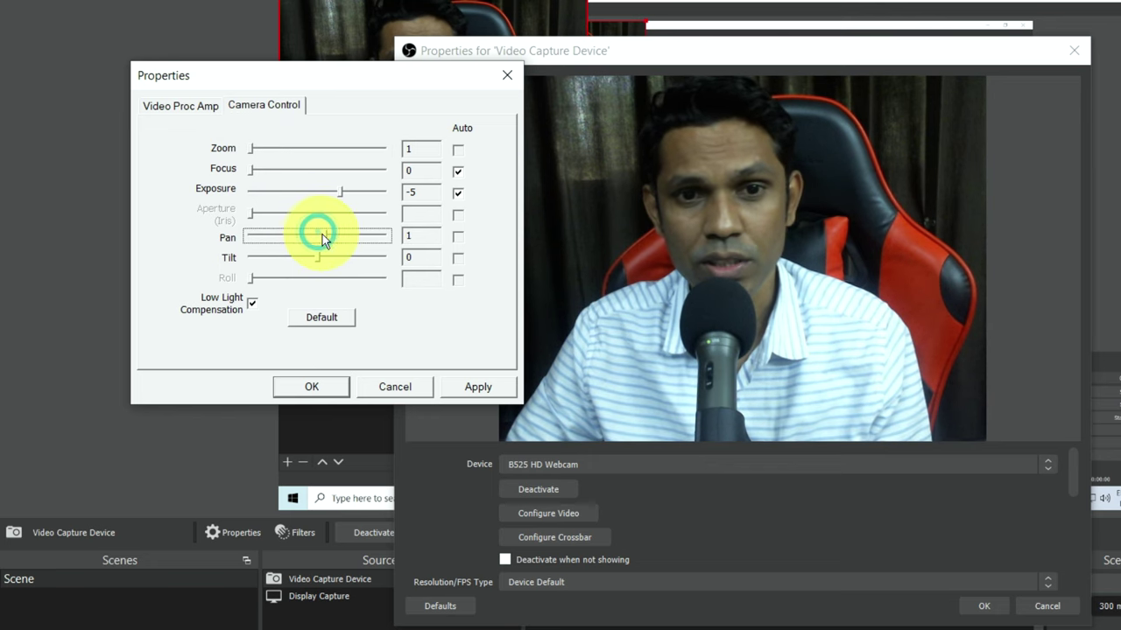
pyautogui.moveTo(329, 241); pyautogui.dragTo(326, 240)
pyautogui.click(317, 319)
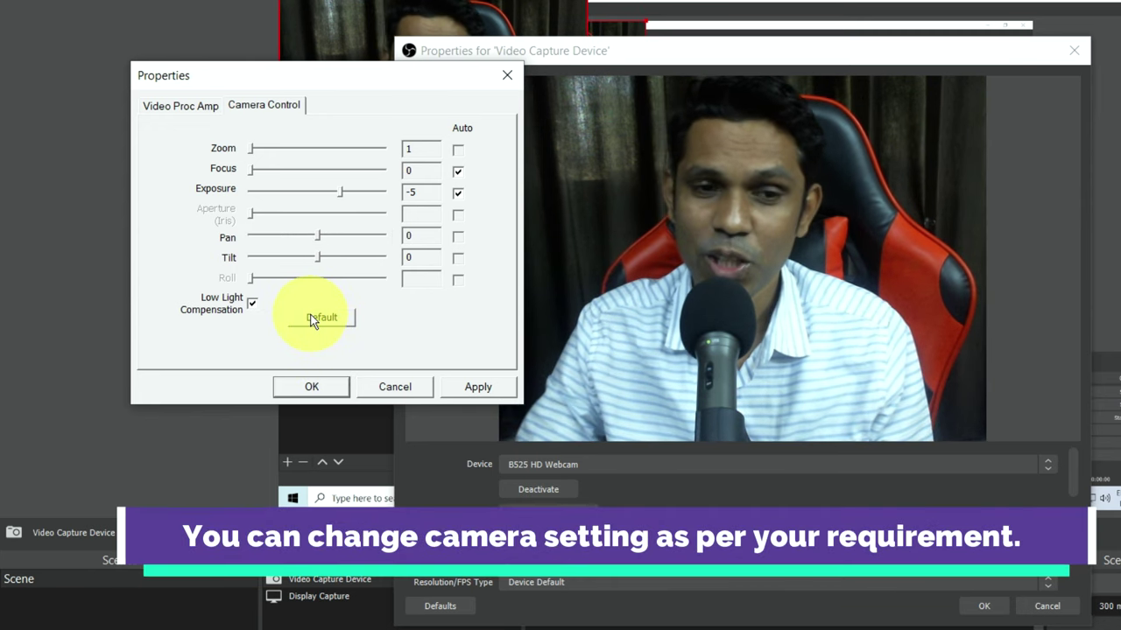
pyautogui.click(368, 387)
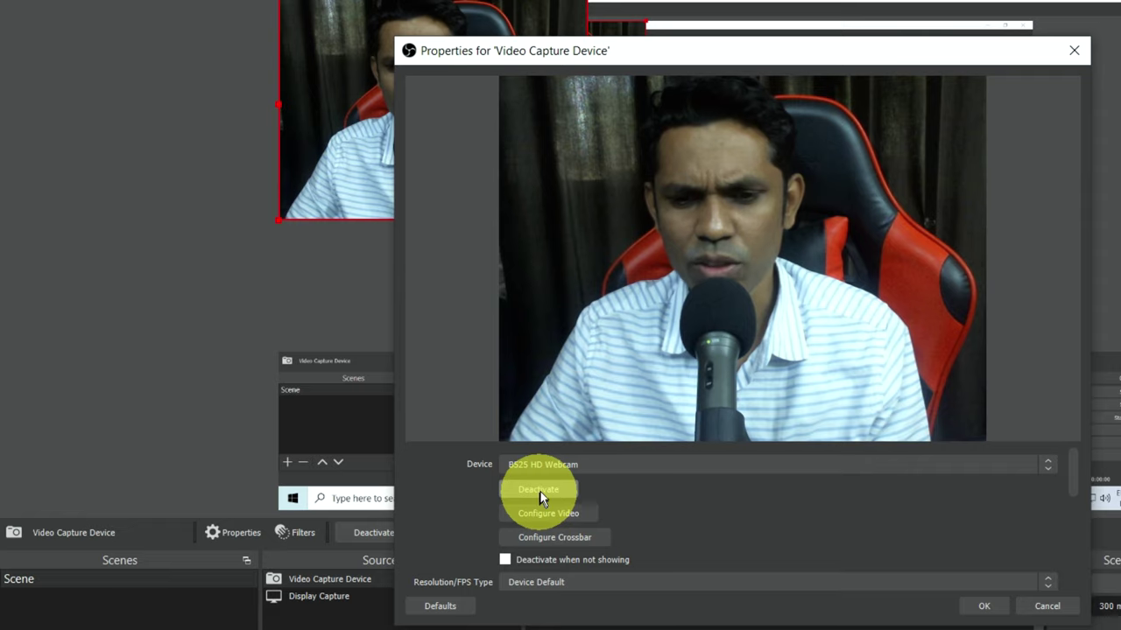
# - Accept the video capture properties, shrink the webcam overlay to about half size and place it in the canvas's upper-right corner
pyautogui.click(984, 606)
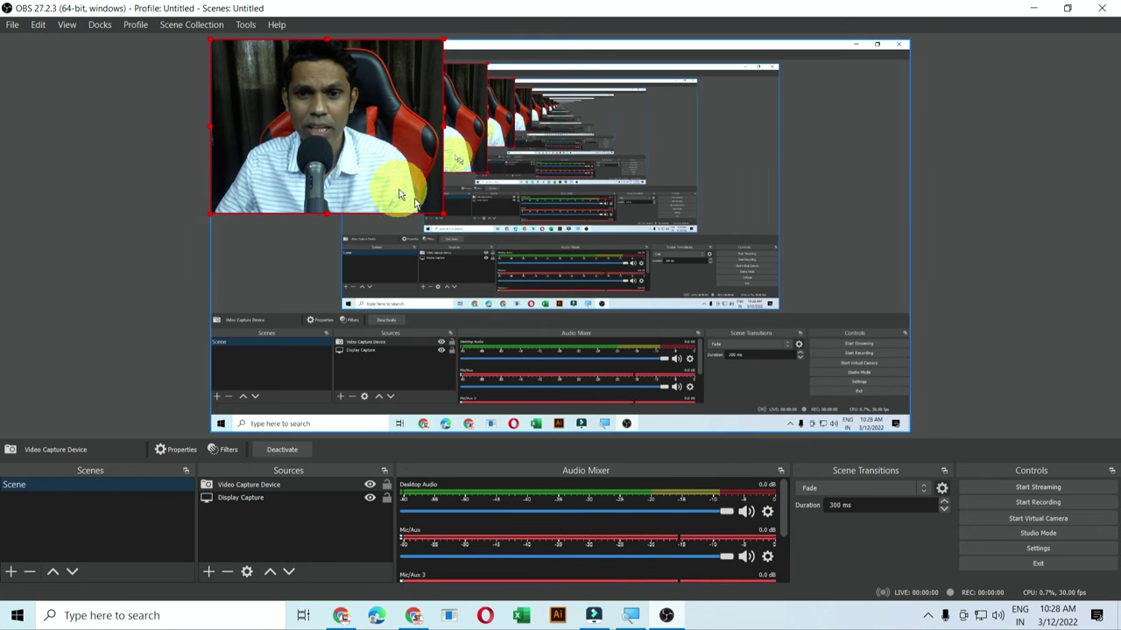
pyautogui.moveTo(444, 214); pyautogui.dragTo(864, 93)
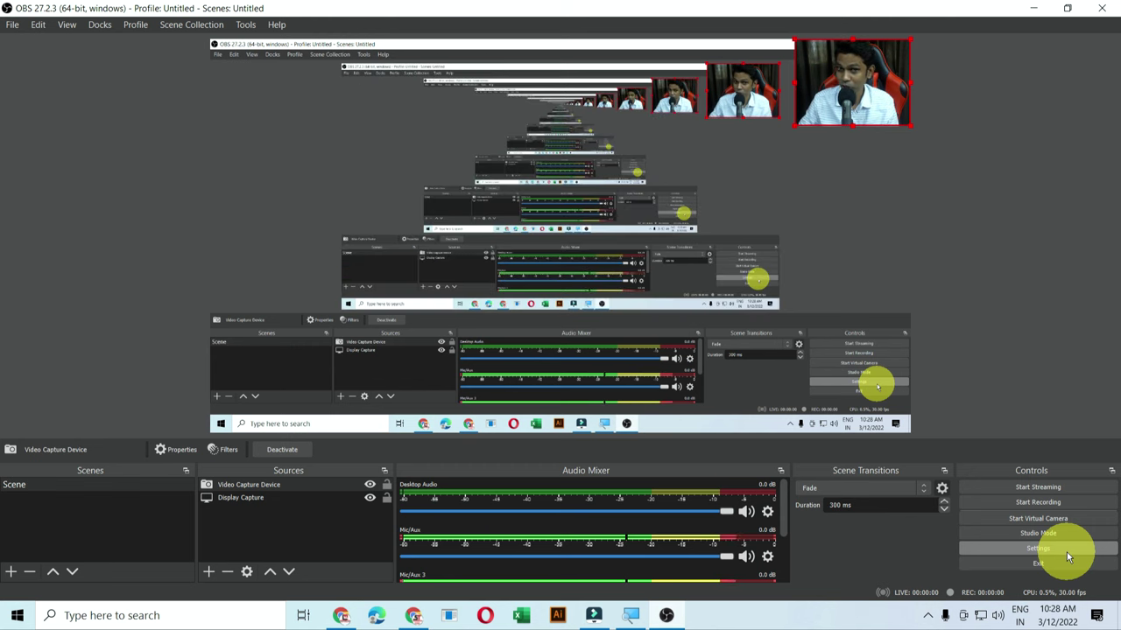
# - Set the recording format to mp4 in the output settings, keeping the video bitrate at 2500 Kbps
pyautogui.click(1066, 551)
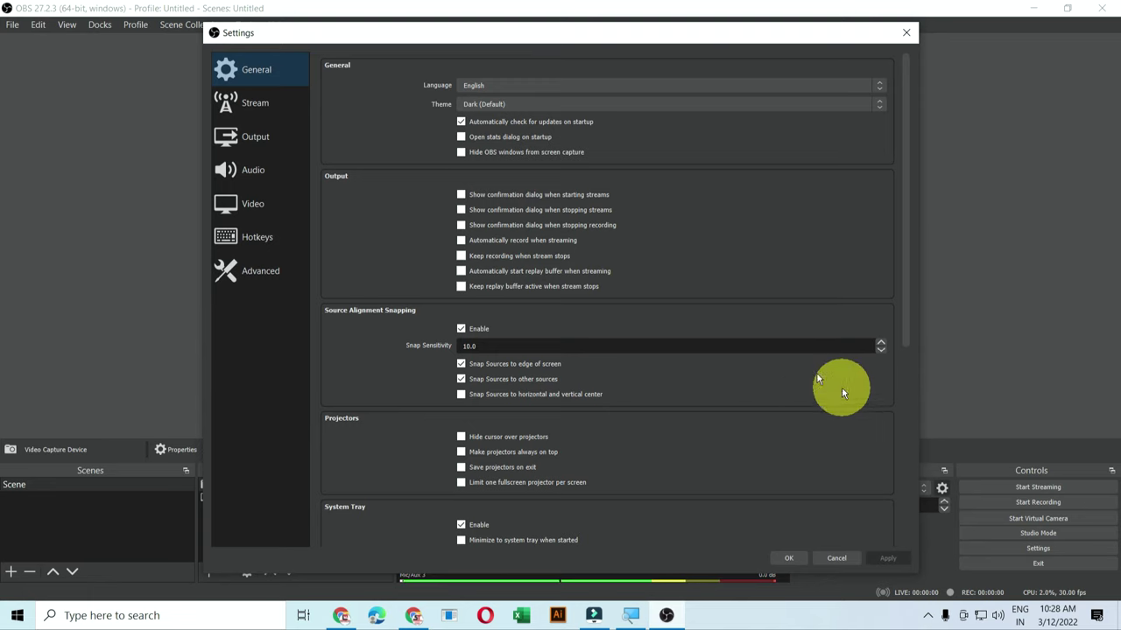
pyautogui.click(257, 148)
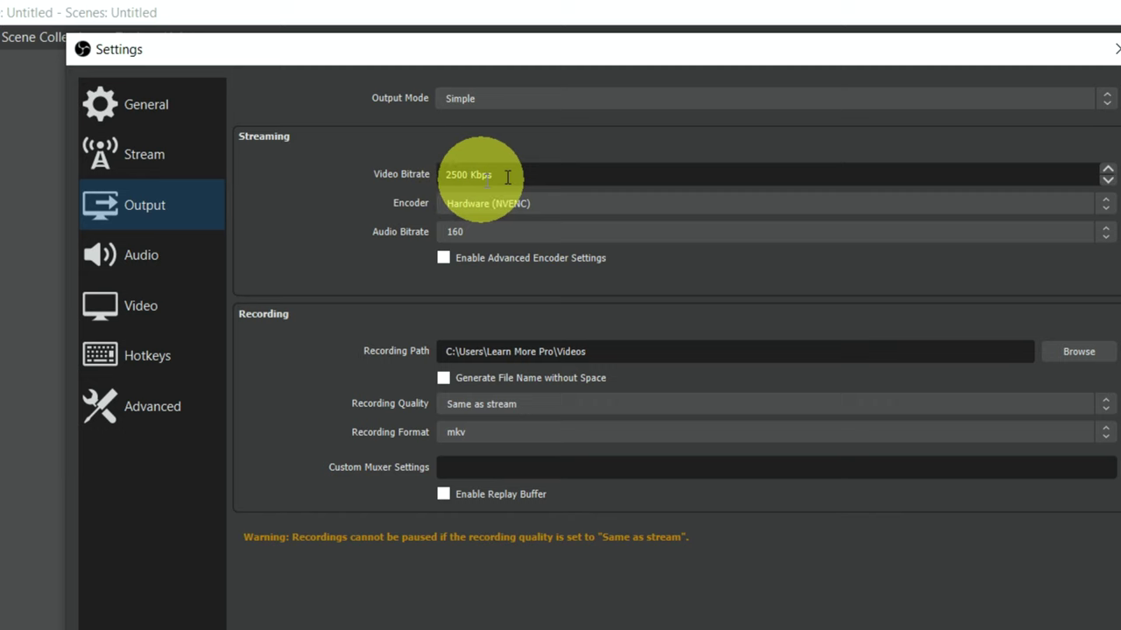
pyautogui.click(1107, 181)
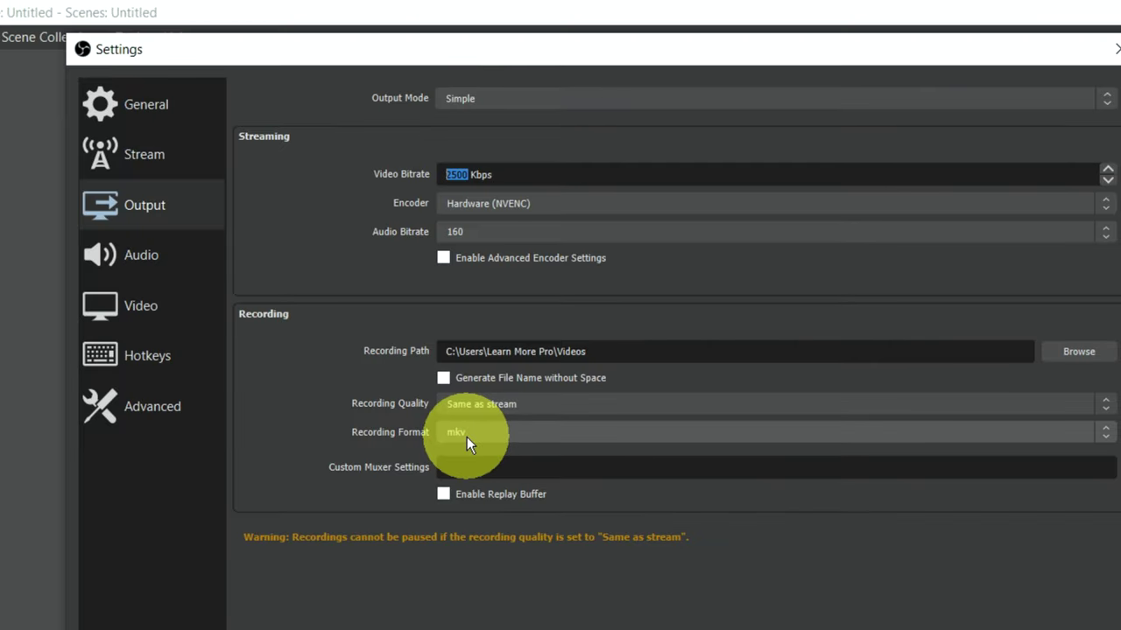
pyautogui.click(1105, 432)
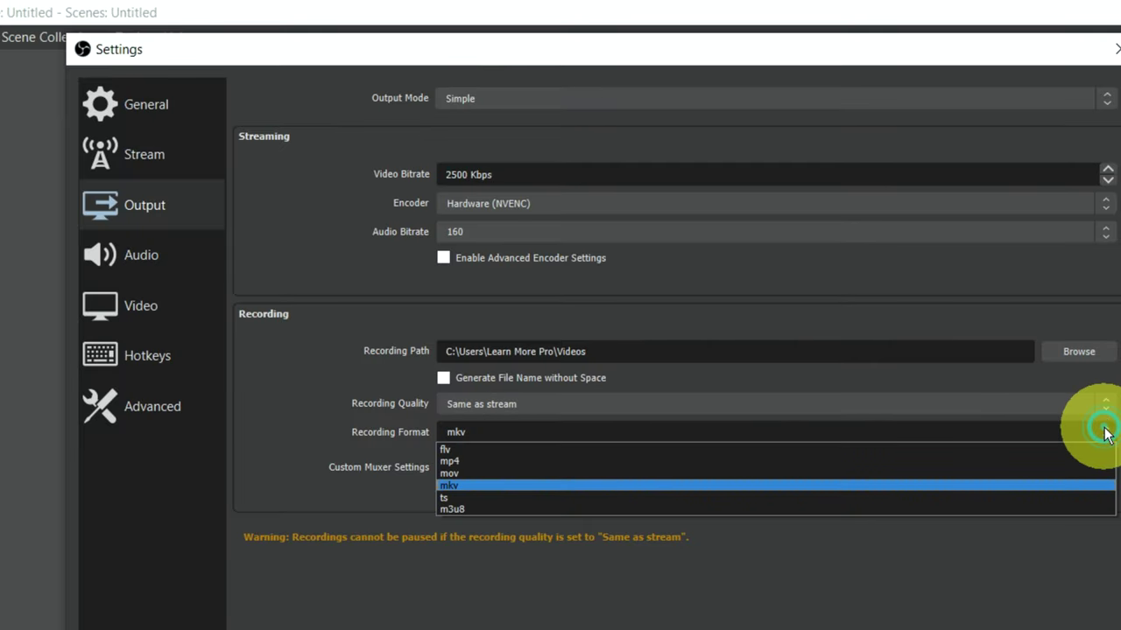
pyautogui.click(455, 587)
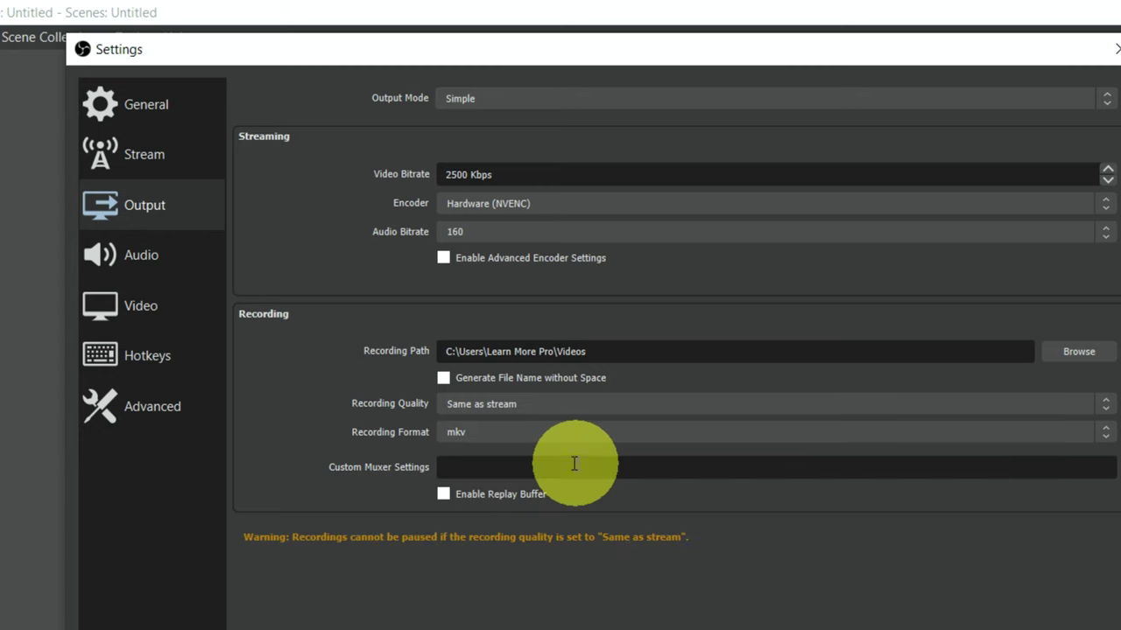
pyautogui.click(1108, 432)
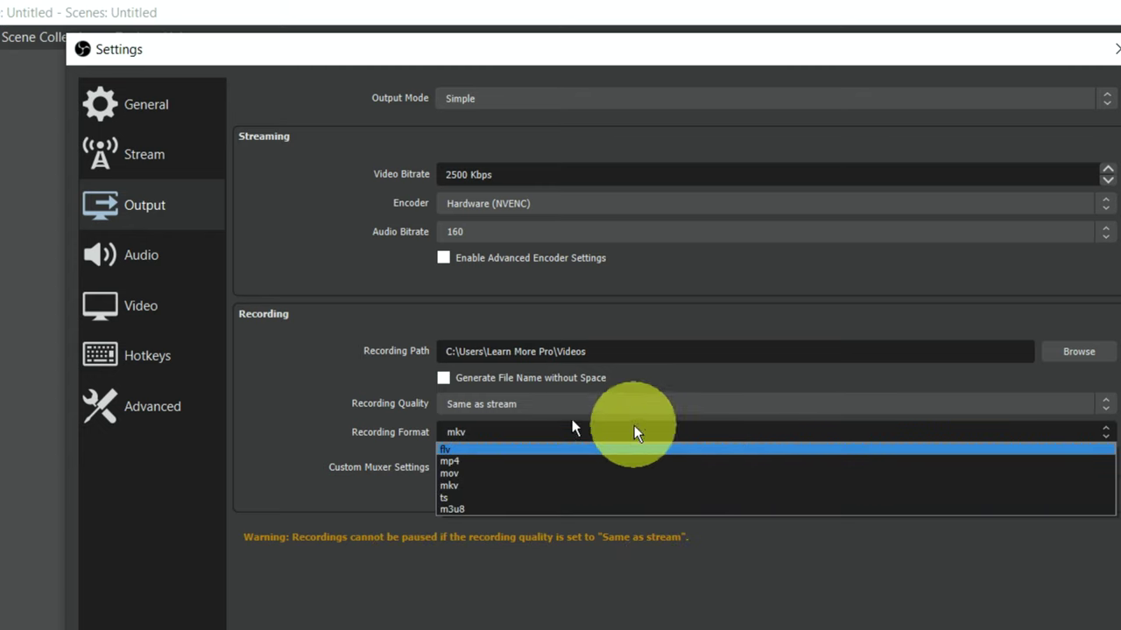
pyautogui.click(528, 462)
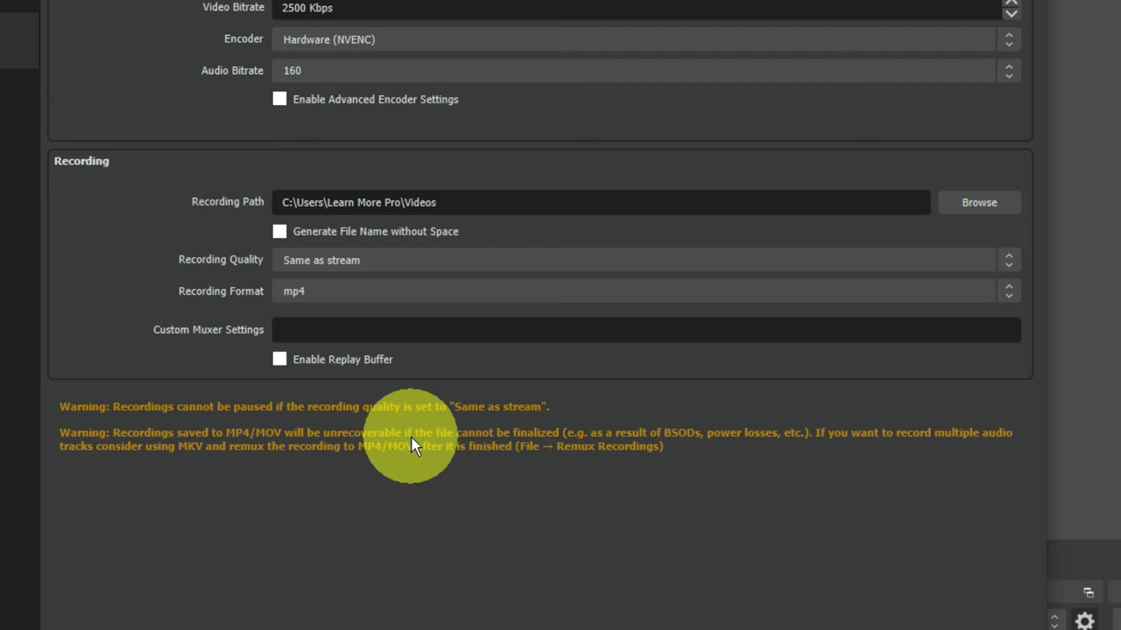
pyautogui.click(722, 508)
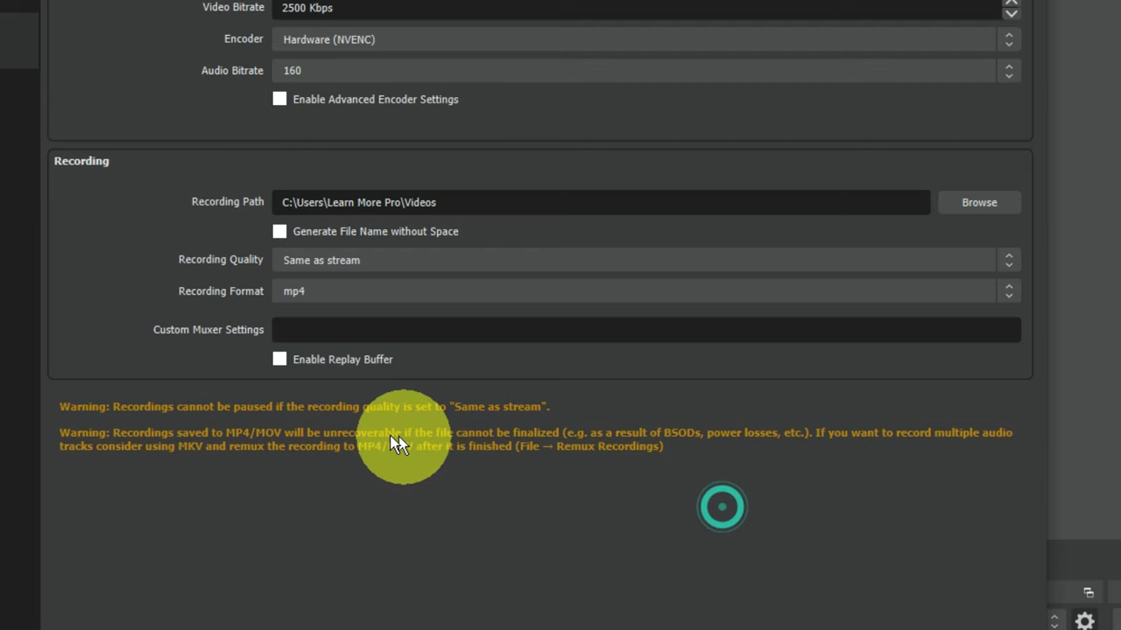
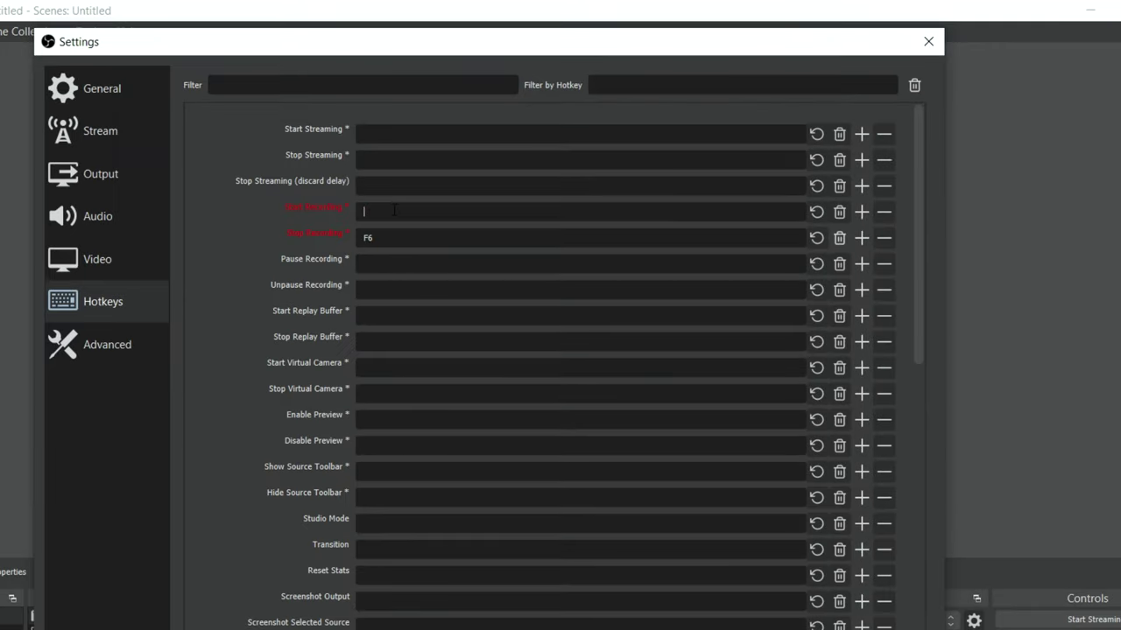
# - Assign Ctrl + Q as the hotkey for Start Recording
pyautogui.press('ctrl')
pyautogui.hotkey('ctrl', 'q')
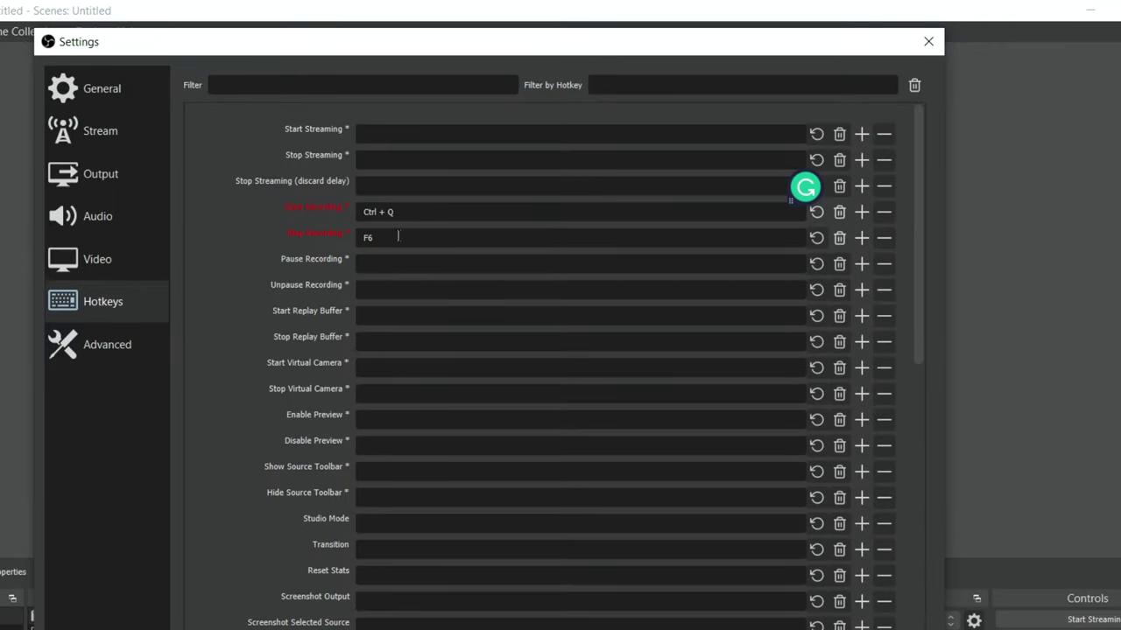
# - Assign Ctrl + Shift + Q as the hotkey for Stop Recording
pyautogui.click(390, 236)
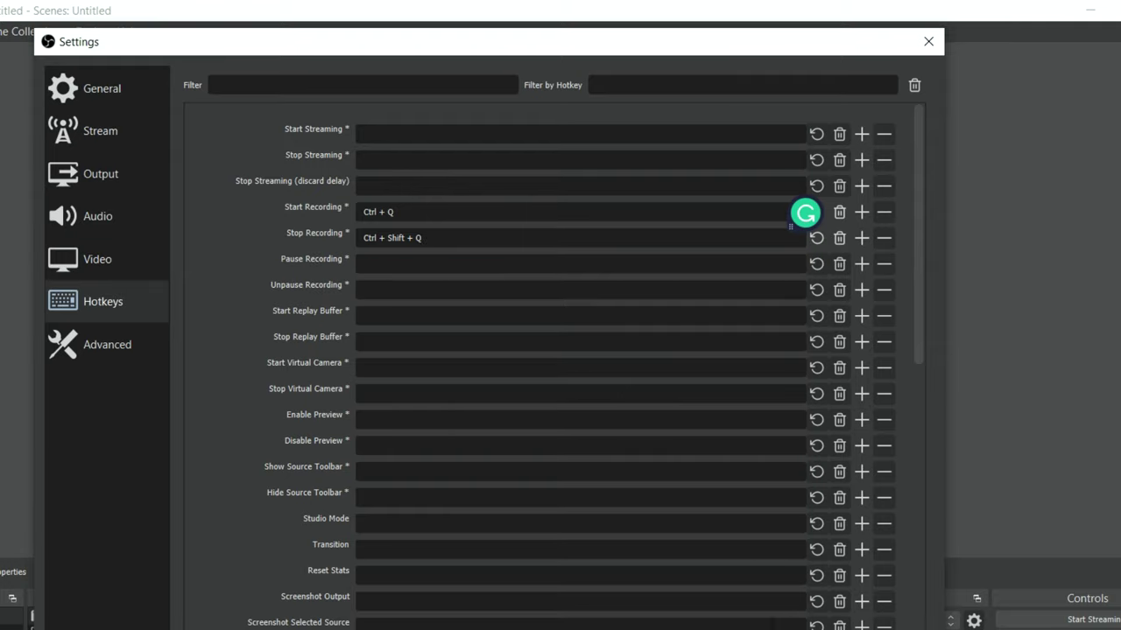
pyautogui.click(364, 133)
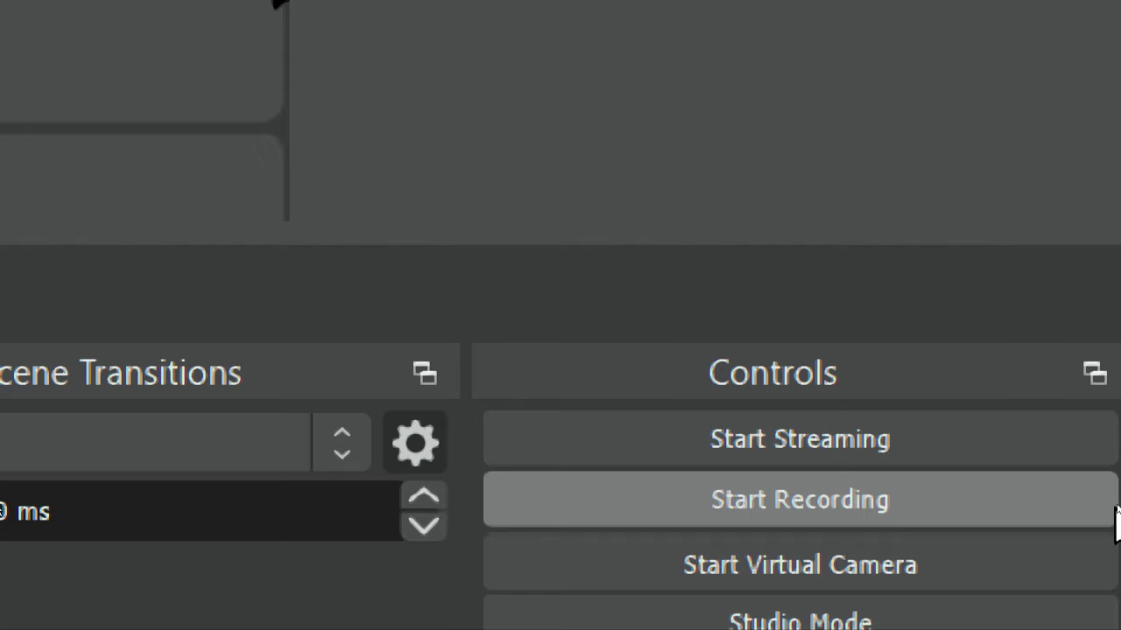
# - Make a short test recording of the screen with the webcam overlay and stop it
pyautogui.click(1115, 508)
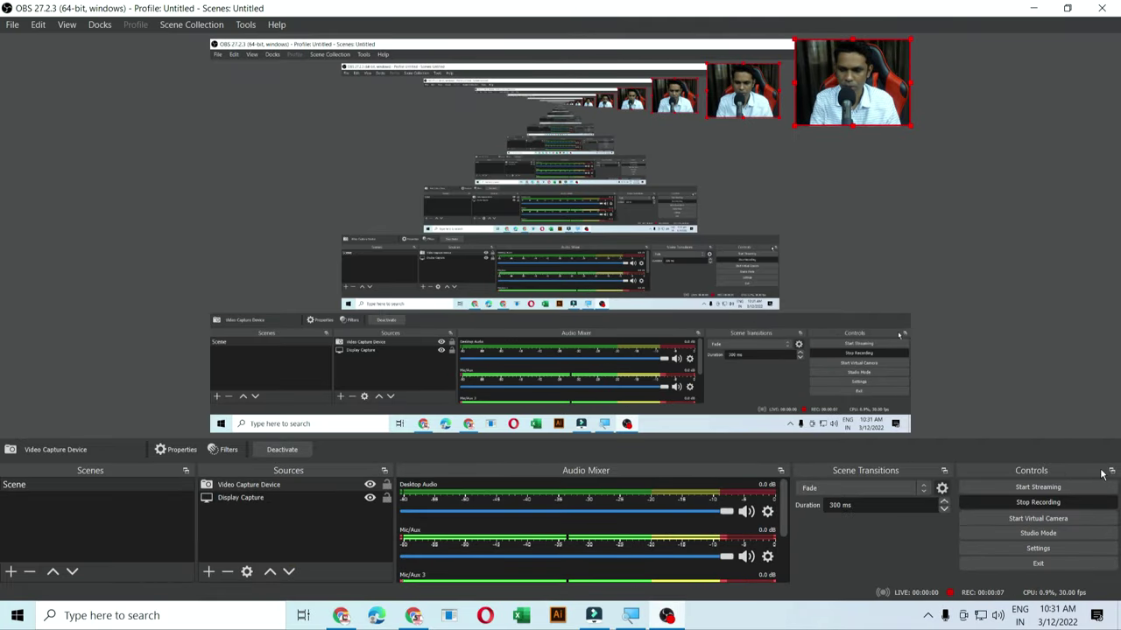
pyautogui.click(1063, 502)
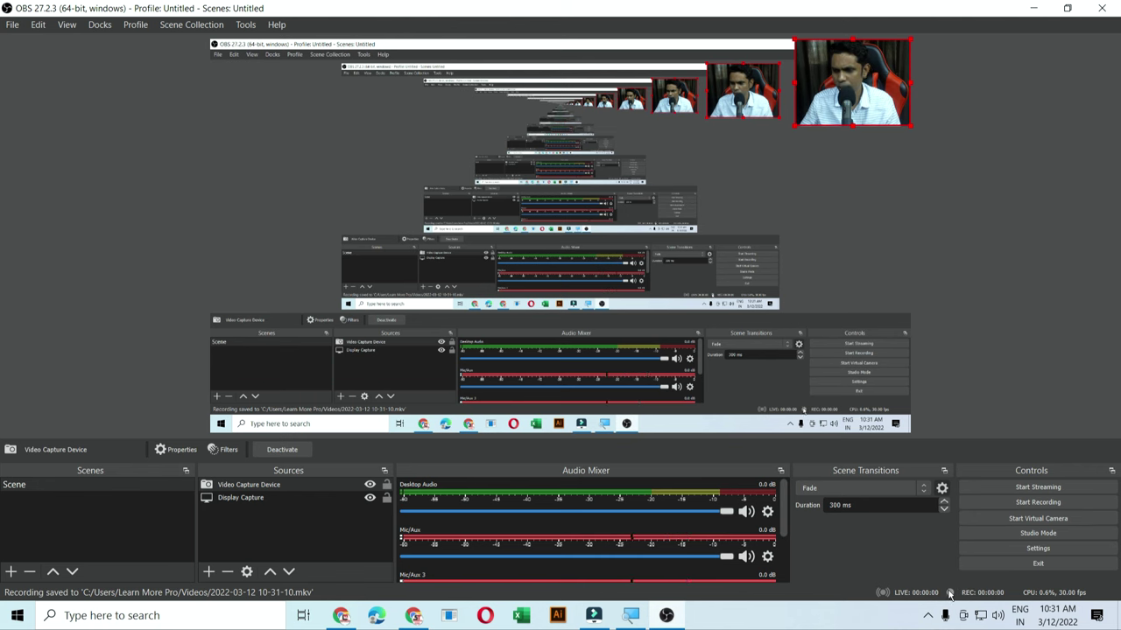
pyautogui.click(1029, 504)
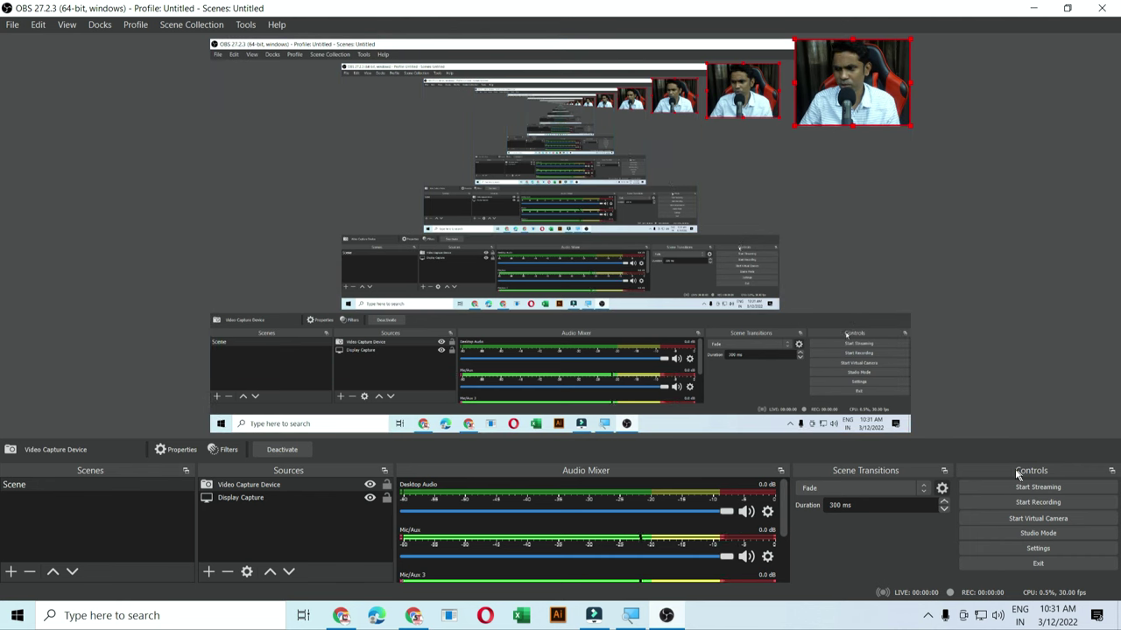
# - Start a new recording and minimise the recorder to expose the desktop, briefly showing the Start menu and closing it
pyautogui.click(1017, 502)
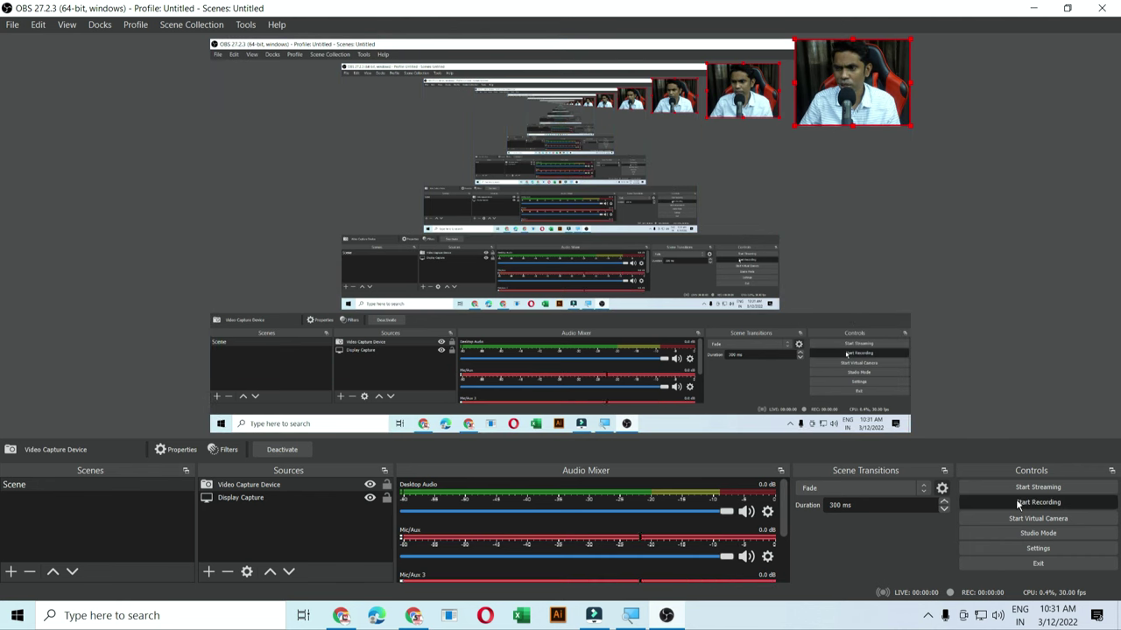
pyautogui.click(1032, 9)
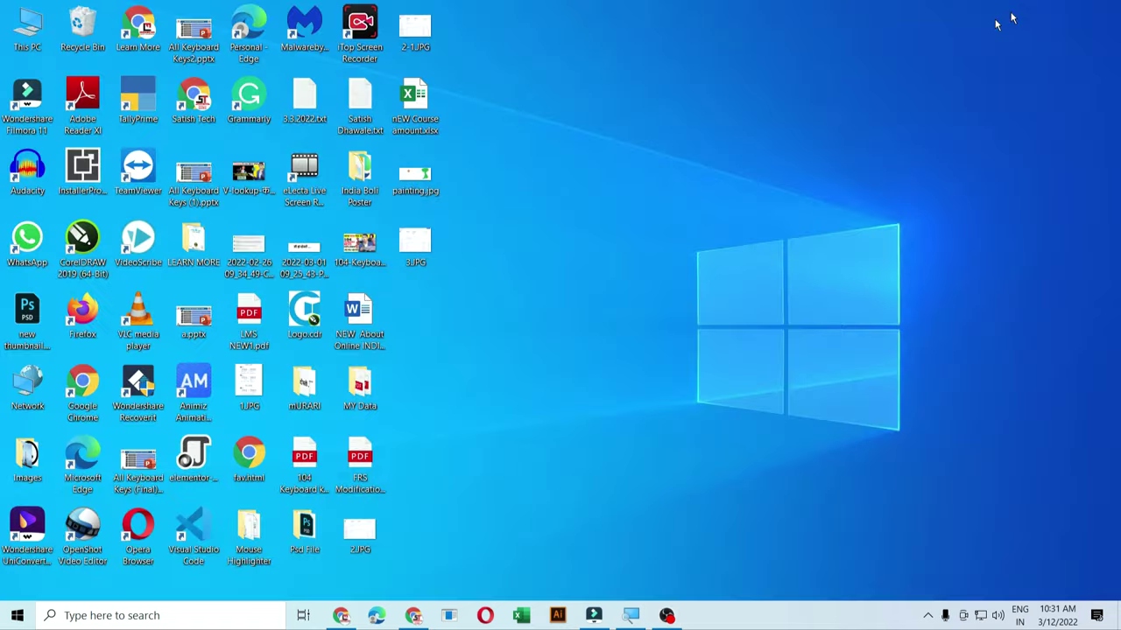
pyautogui.click(16, 615)
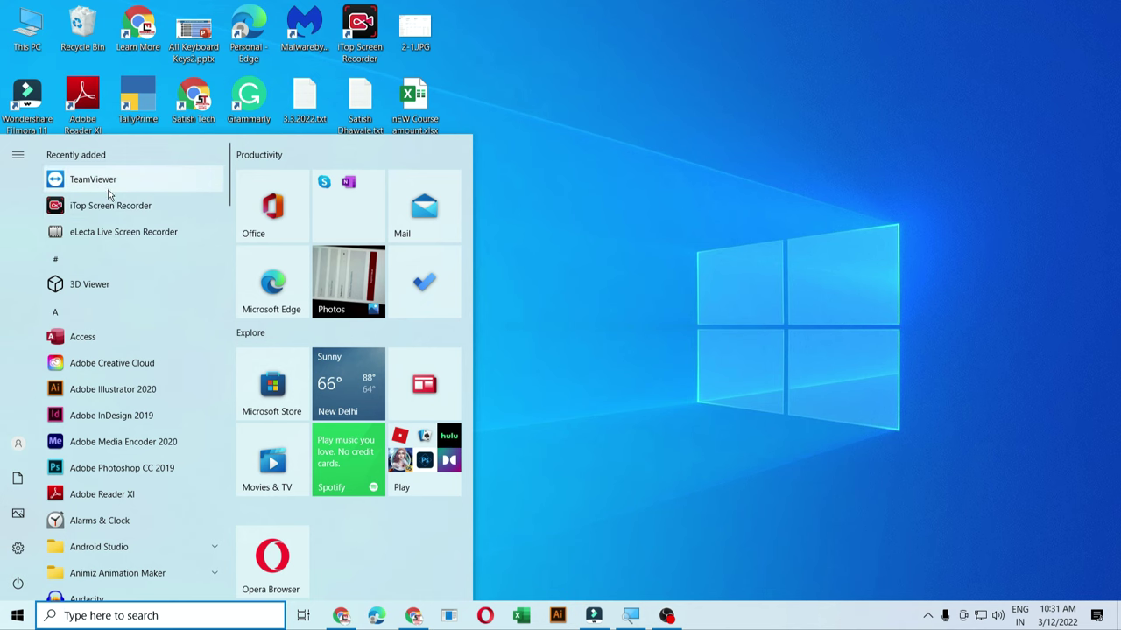
pyautogui.press('Escape')
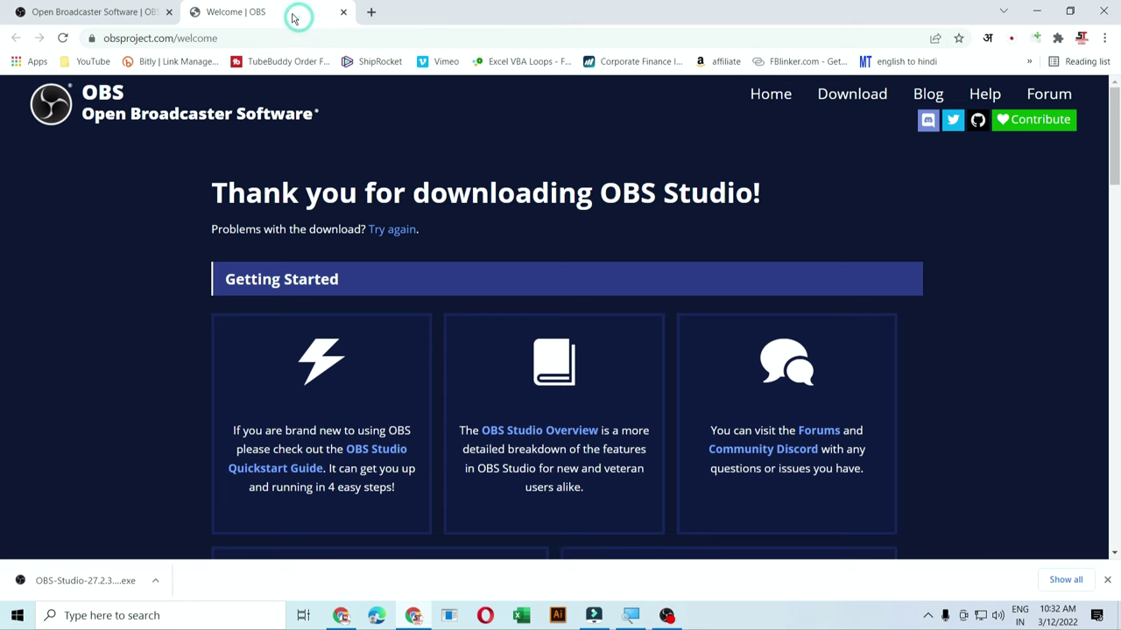
# - In Chrome, load learnmorepro.com in the current tab and open its page with all courses
pyautogui.click(179, 38)
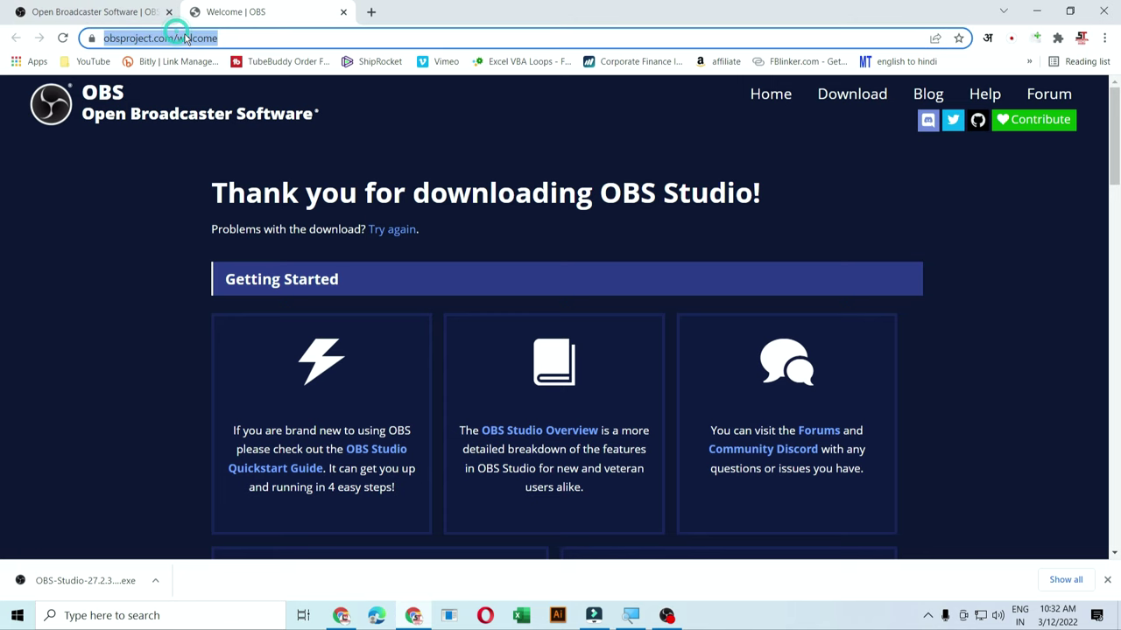
pyautogui.write('LEARN')
pyautogui.press('Return')
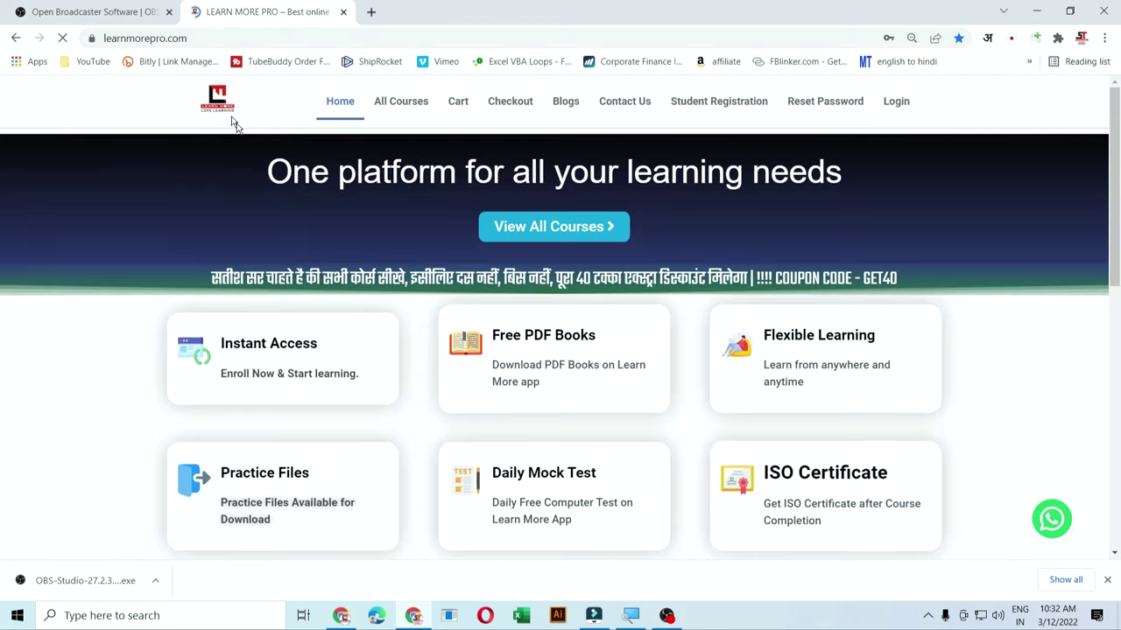
pyautogui.scroll(-1, 290, 155)
pyautogui.click(498, 153)
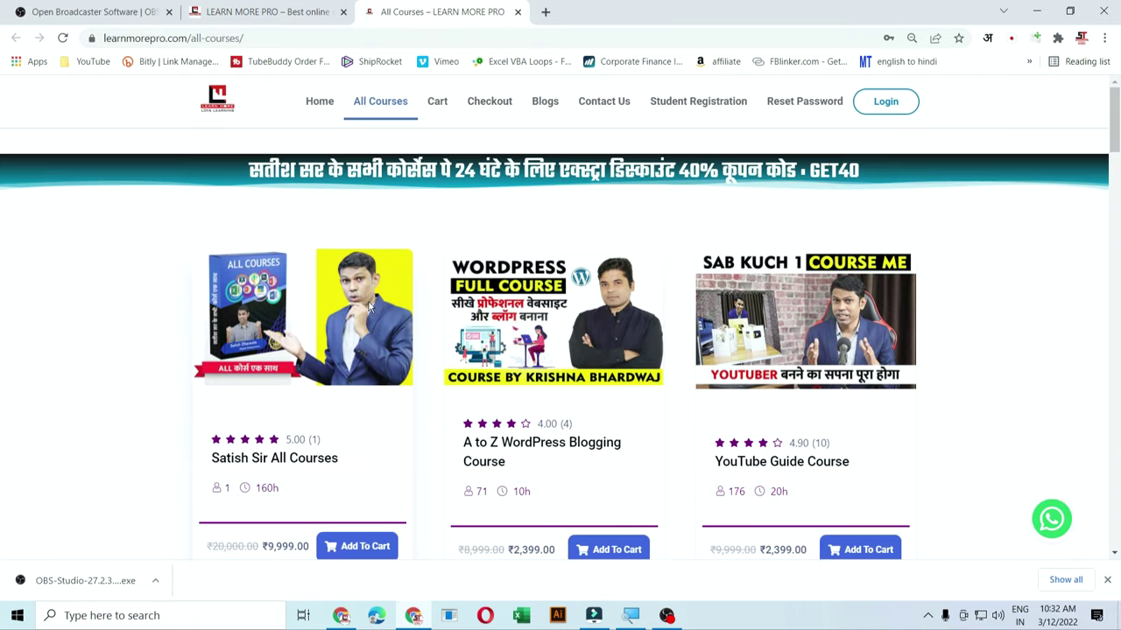
# - Look through the course list, examining the course titles, durations and prices
pyautogui.scroll(-1, 339, 359)
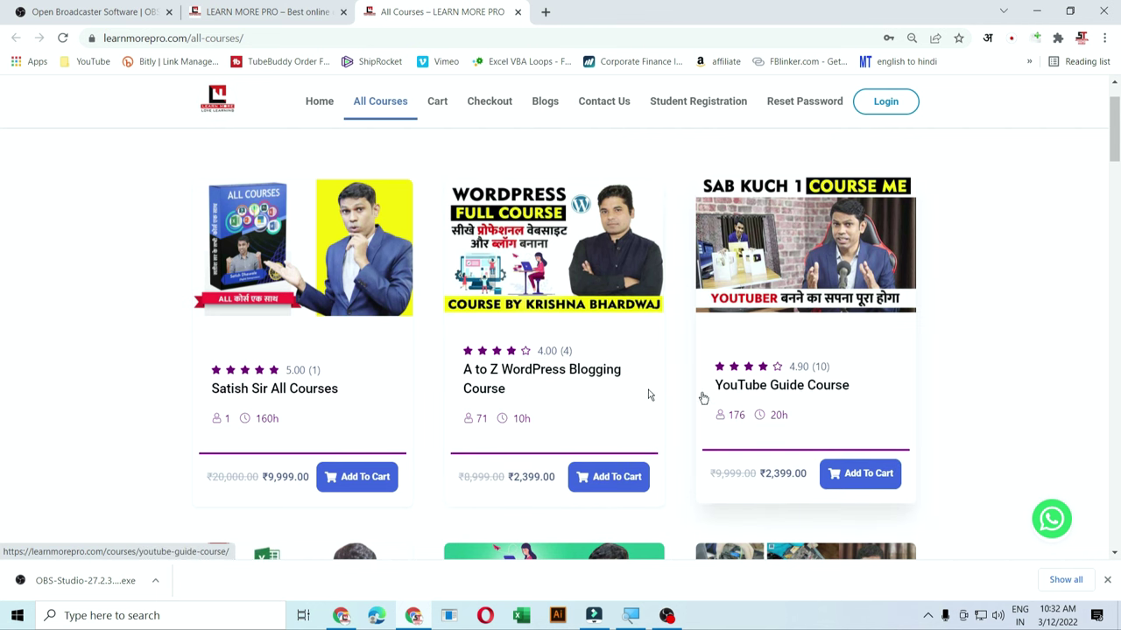
pyautogui.scroll(-4, 243, 403)
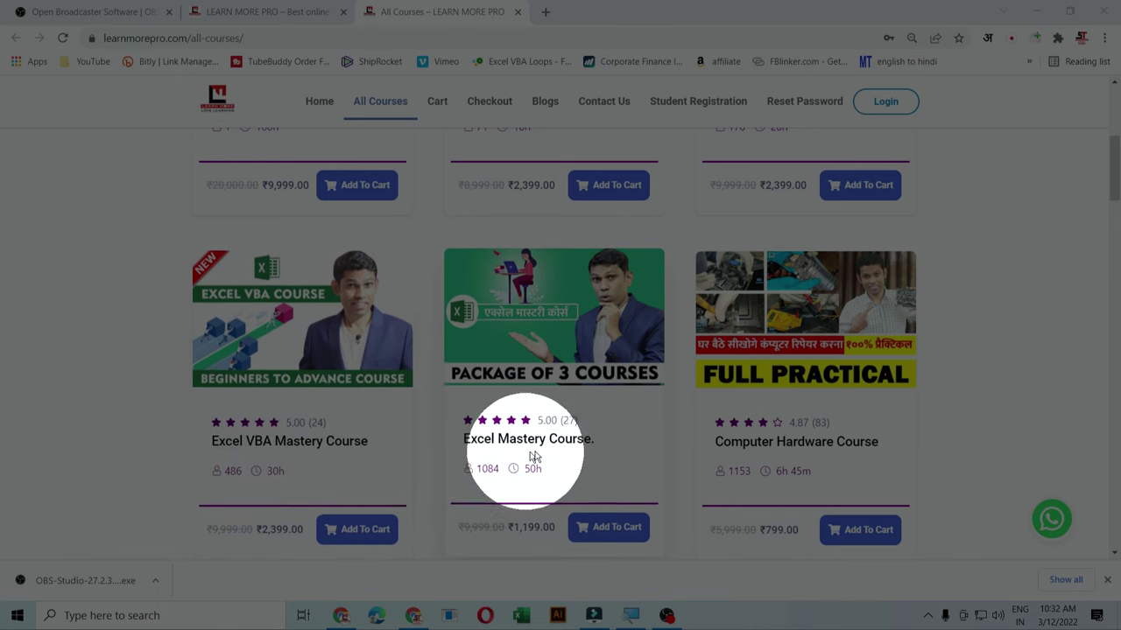
pyautogui.scroll(2, 747, 438)
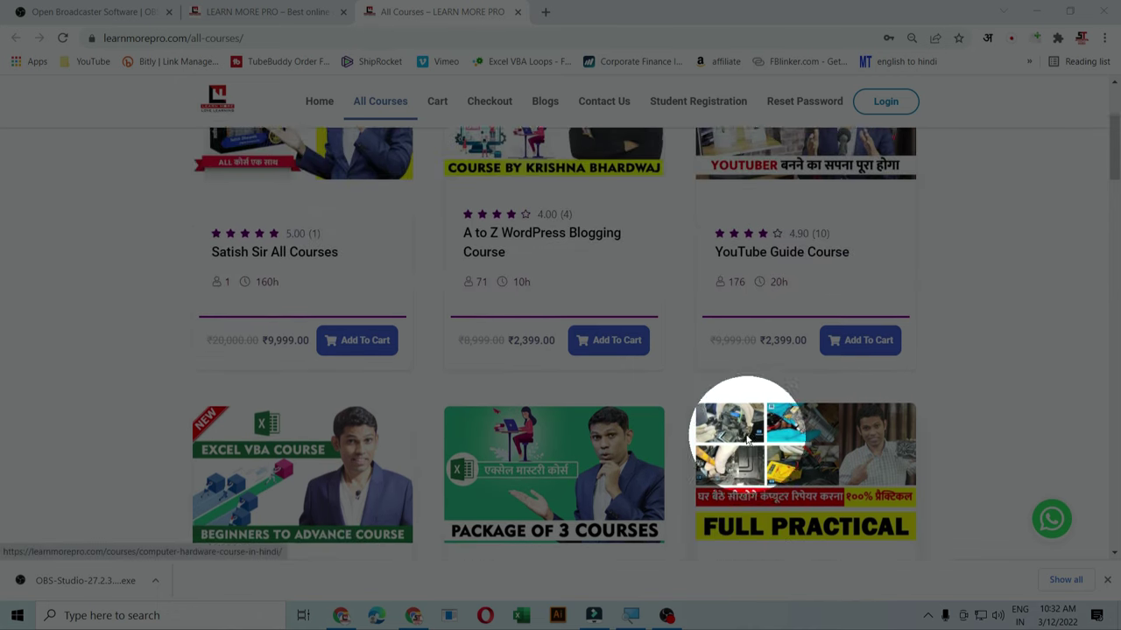
pyautogui.scroll(2, 746, 438)
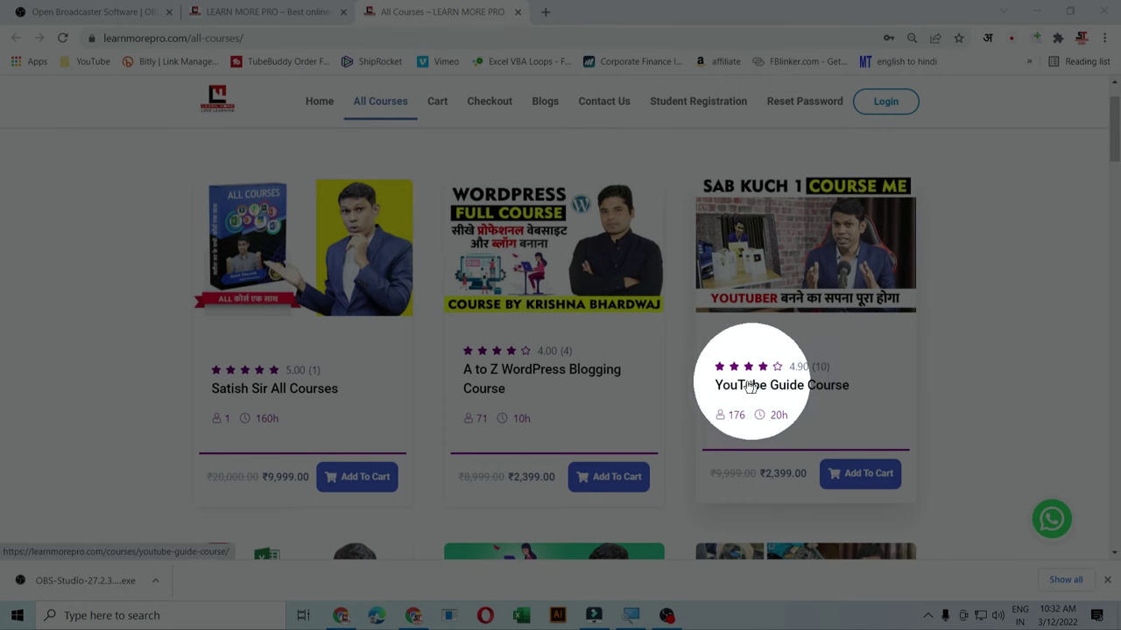
pyautogui.scroll(-1, 498, 370)
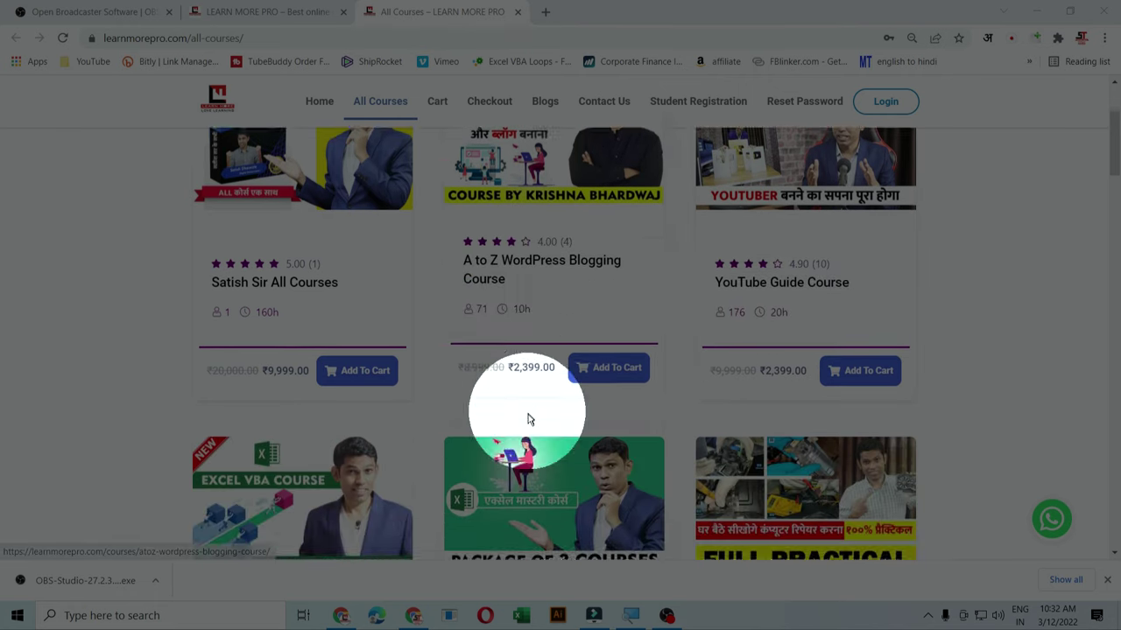
pyautogui.scroll(-2, 528, 419)
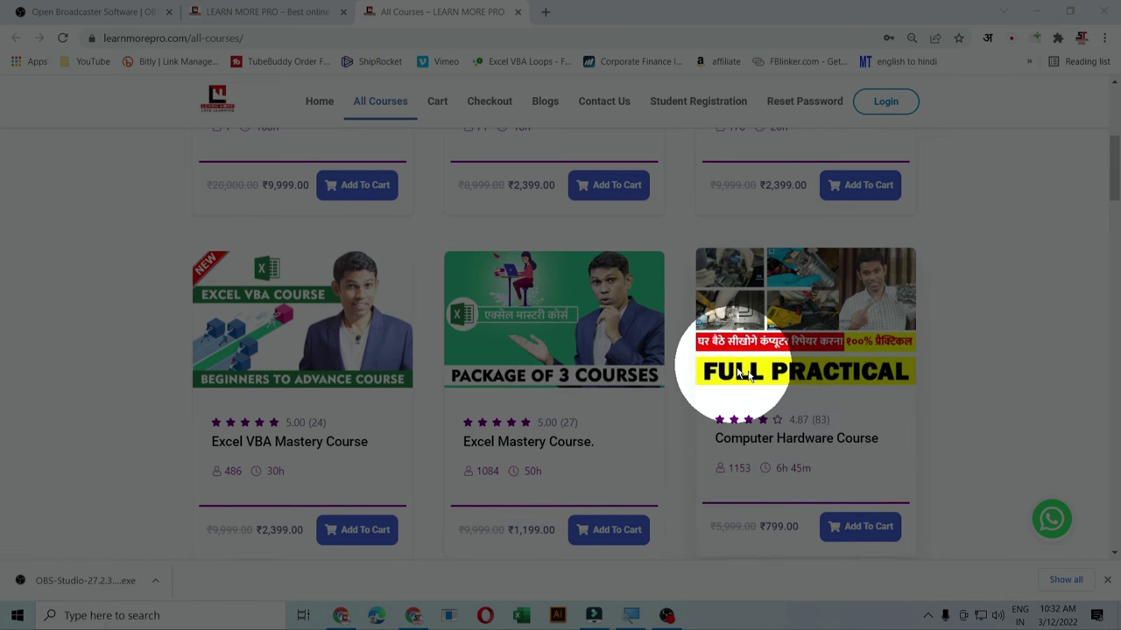
pyautogui.scroll(-2, 740, 378)
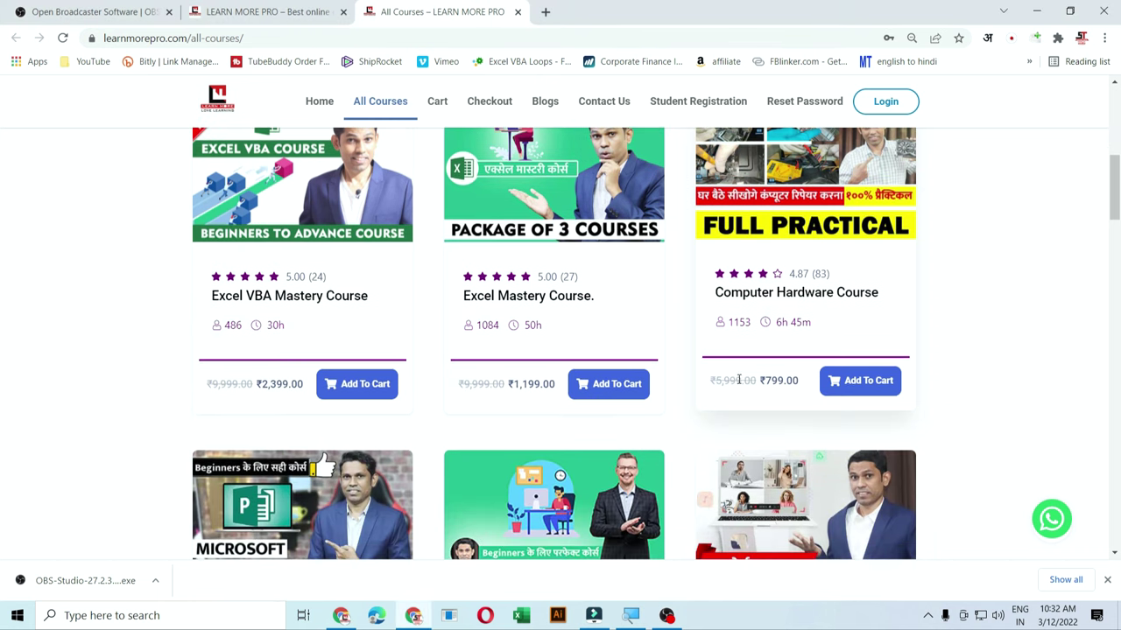
pyautogui.scroll(-7, 738, 379)
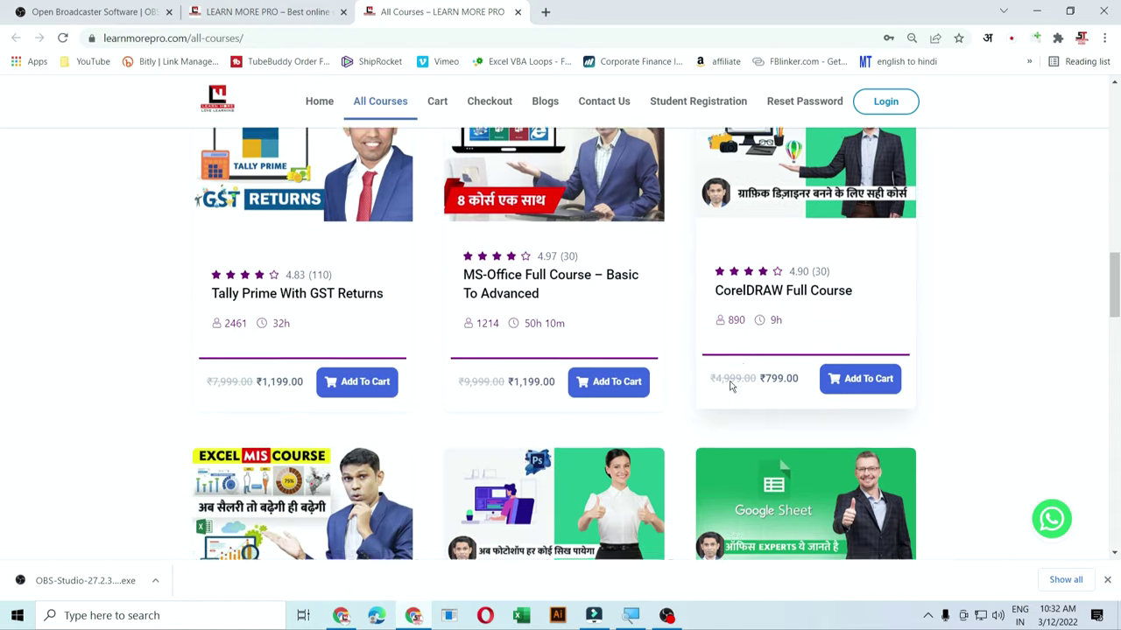
pyautogui.scroll(-2, 731, 386)
pyautogui.scroll(-5, 730, 386)
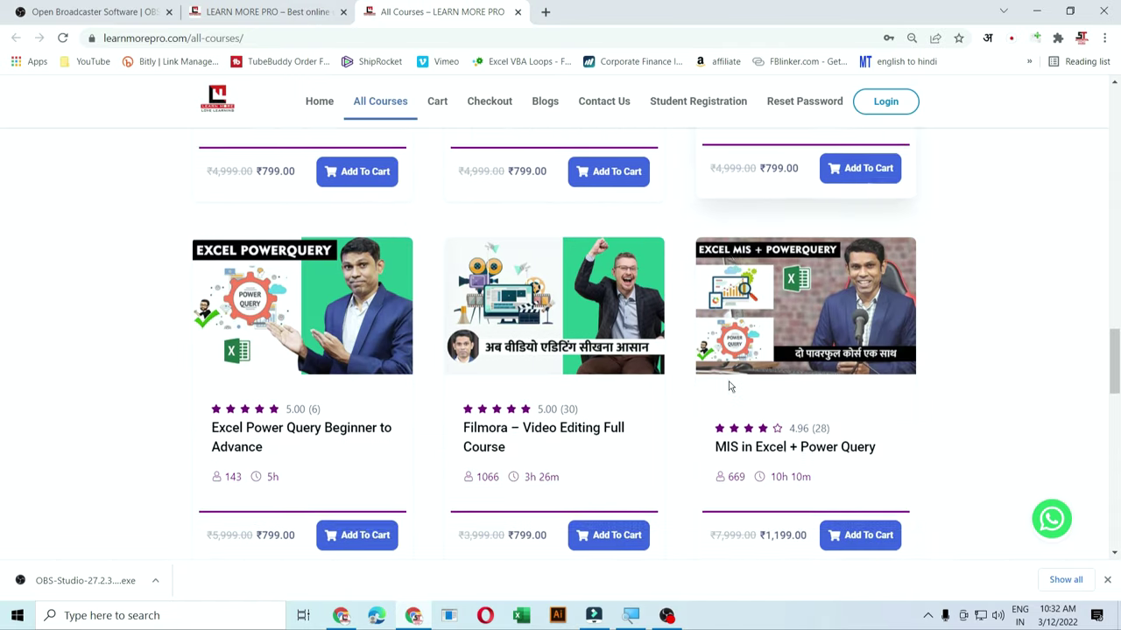
pyautogui.scroll(-5, 728, 386)
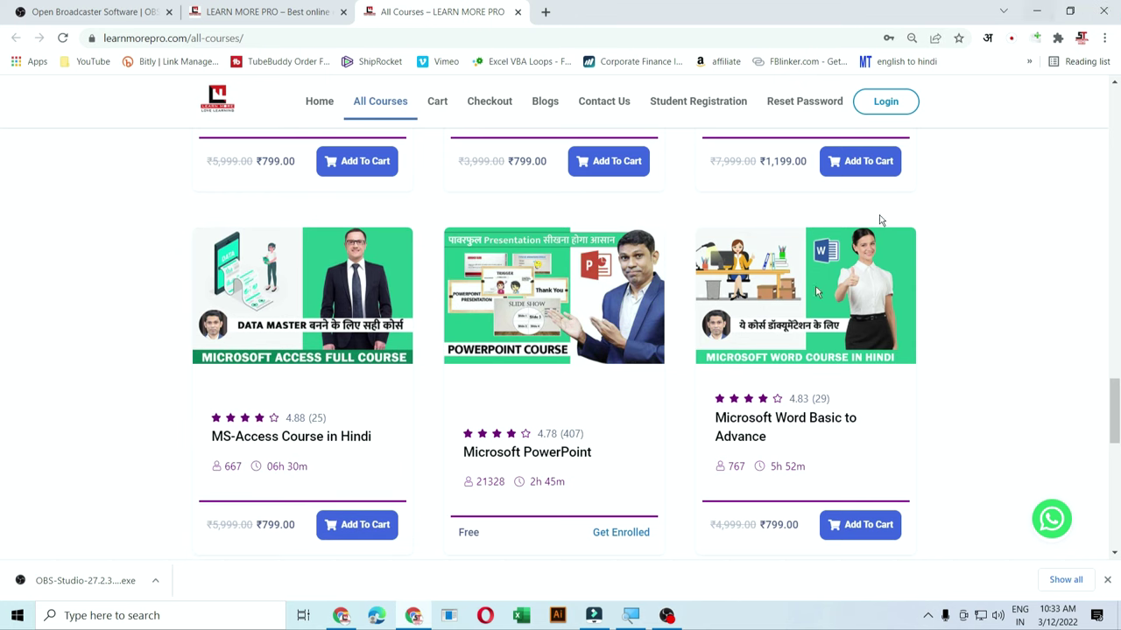
# - Minimise the browser, bring up Windows Magnifier and try zooming the desktop to 500% and back to 100% twice
pyautogui.click(1037, 11)
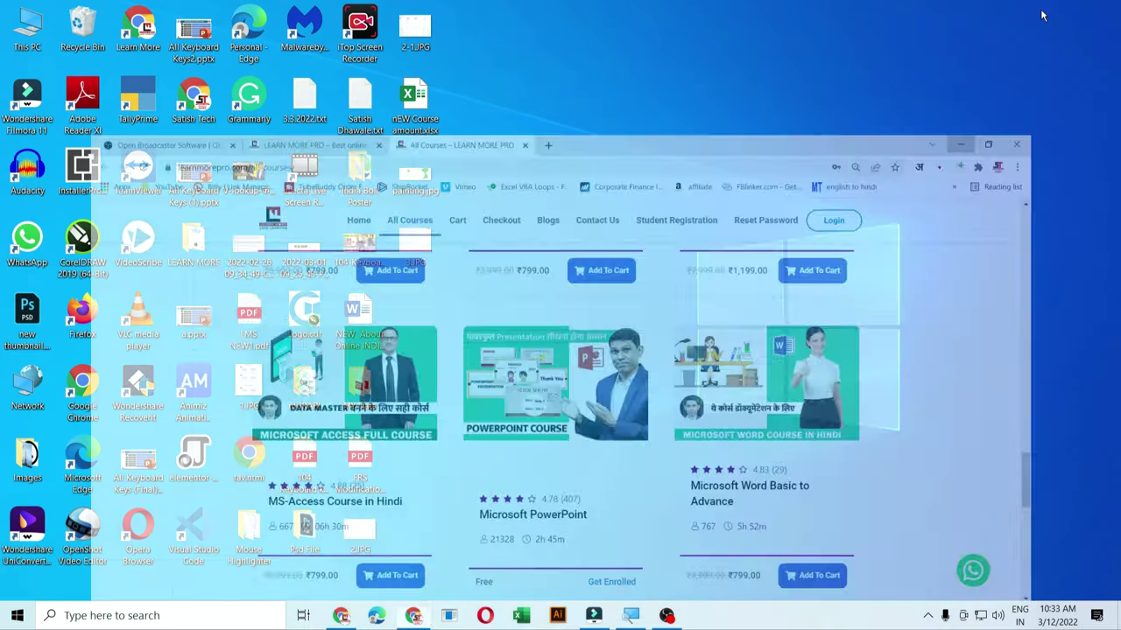
pyautogui.click(629, 617)
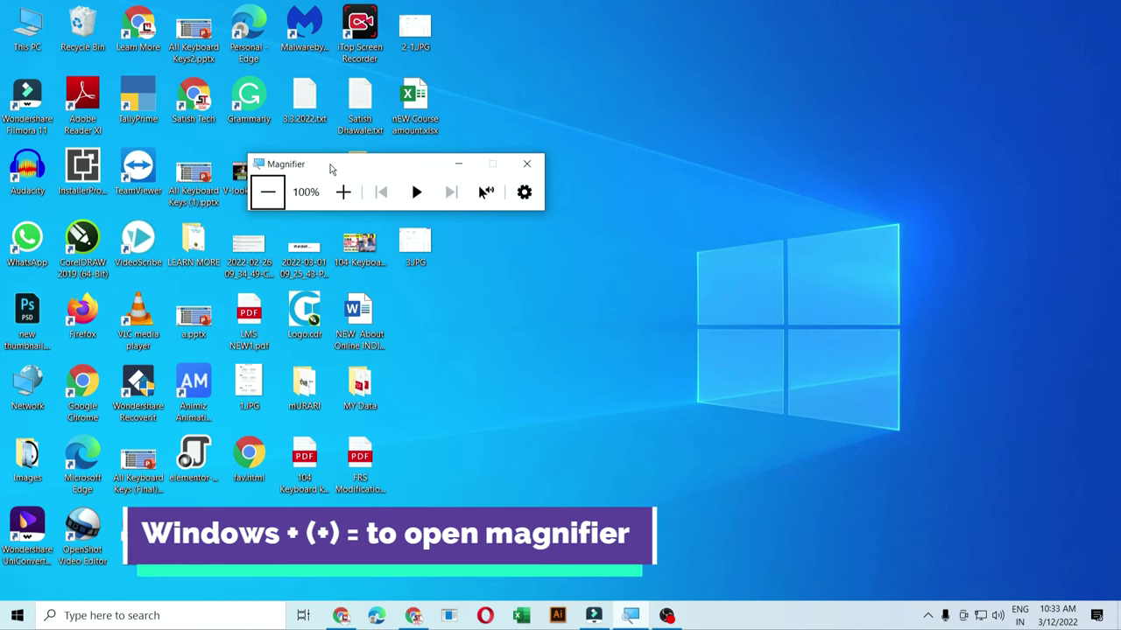
pyautogui.press('super+plus')
pyautogui.press('super+plus')
pyautogui.press('super+plus')
pyautogui.press('super+plus')
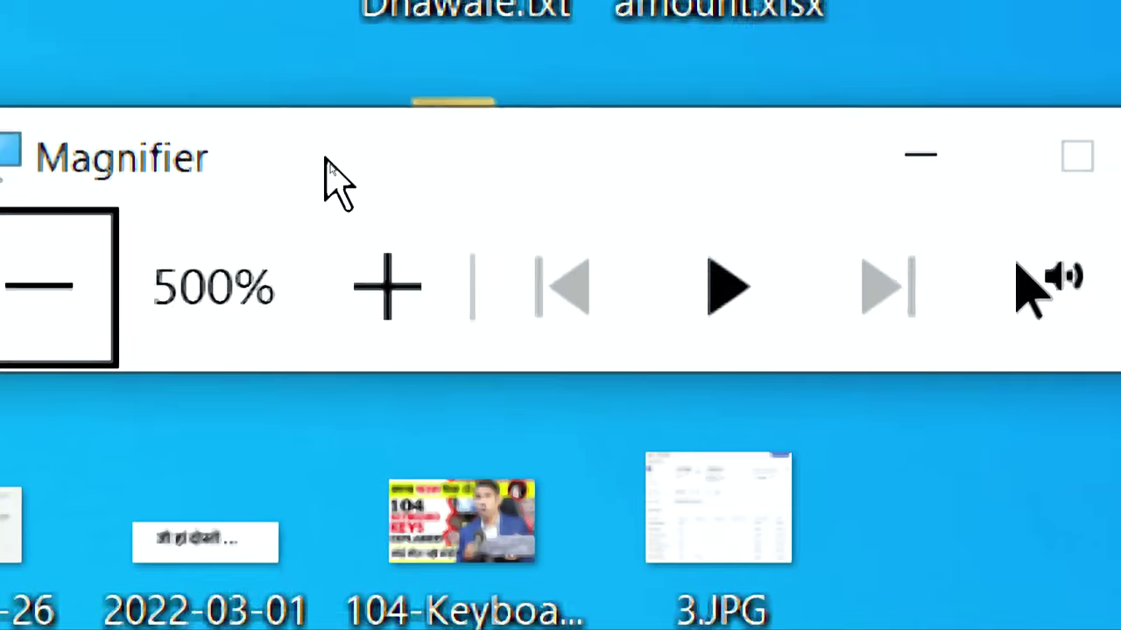
pyautogui.press('super+minus')
pyautogui.press('super+minus')
pyautogui.press('super+minus')
pyautogui.press('super+minus')
pyautogui.press('super+plus')
pyautogui.press('super+plus')
pyautogui.press('super+plus')
pyautogui.press('super+plus')
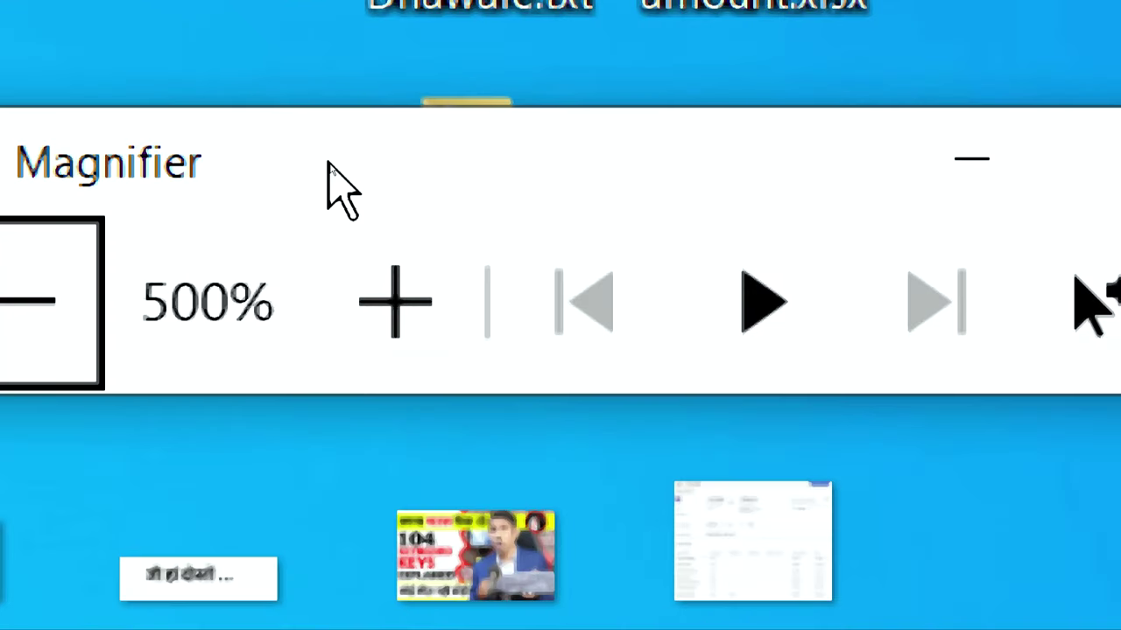
pyautogui.press('super+minus')
pyautogui.press('super+minus')
pyautogui.press('super+minus')
pyautogui.press('super+minus')
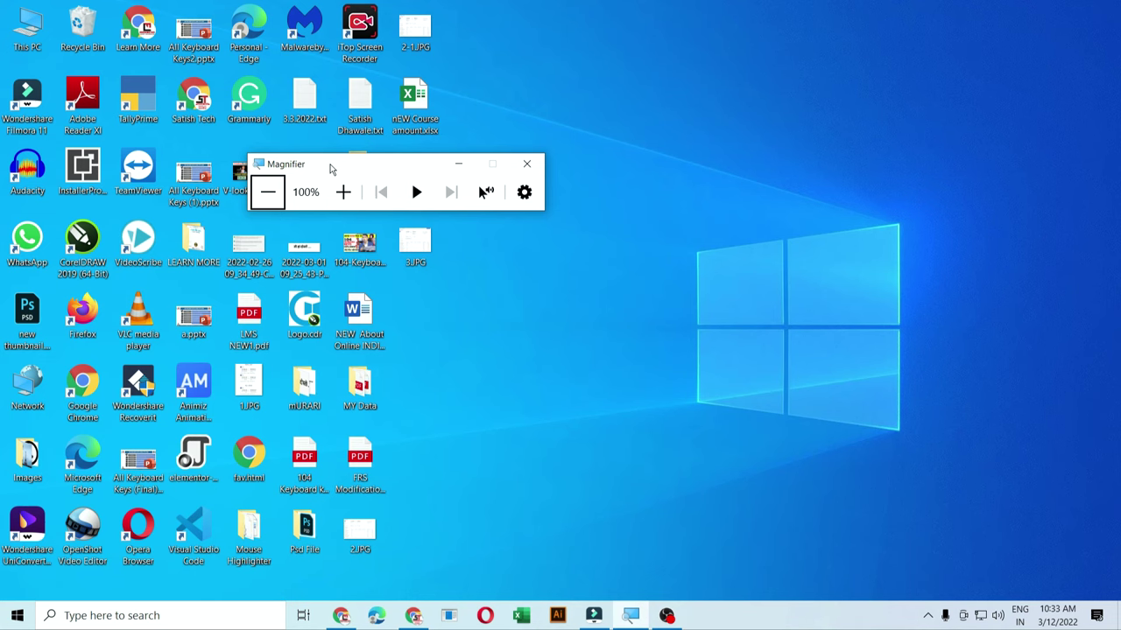
# - Magnify the desktop by two increments and return to 100% several times, including on the This PC icon
pyautogui.press('super+plus')
pyautogui.press('super+plus')
pyautogui.press('super+minus')
pyautogui.press('super+minus')
pyautogui.press('super+plus')
pyautogui.press('super+plus')
pyautogui.press('super+minus')
pyautogui.press('super+minus')
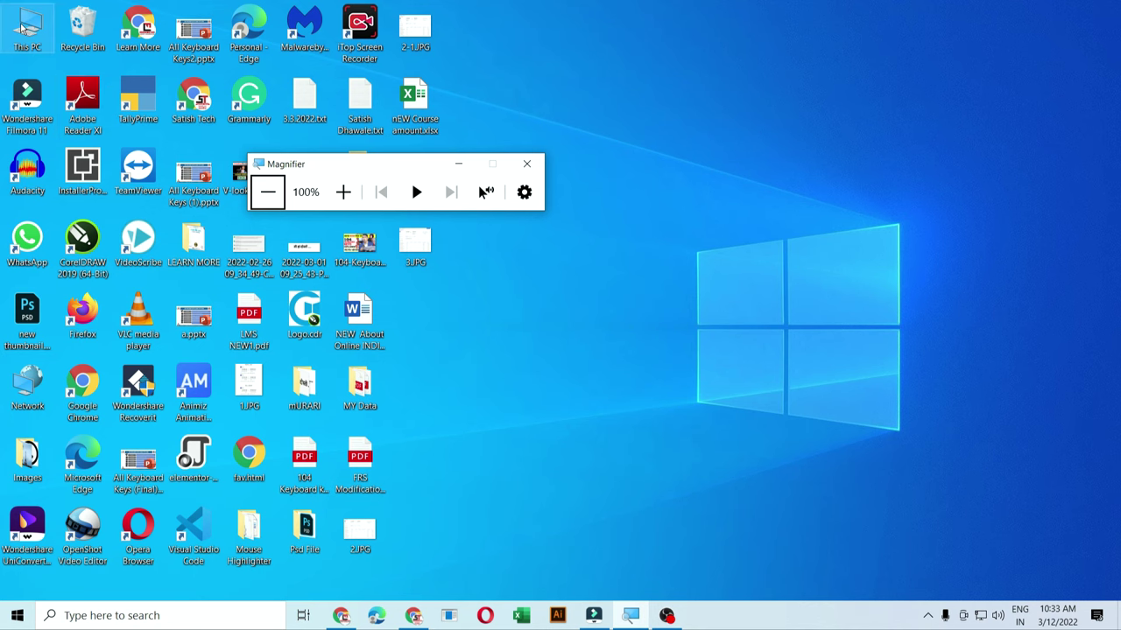
pyautogui.press('super+plus')
pyautogui.press('super+plus')
pyautogui.press('super+minus')
pyautogui.press('super+minus')
# - Magnify the taskbar clock by three increments and return to the normal 100% view
pyautogui.moveTo(1082, 620)
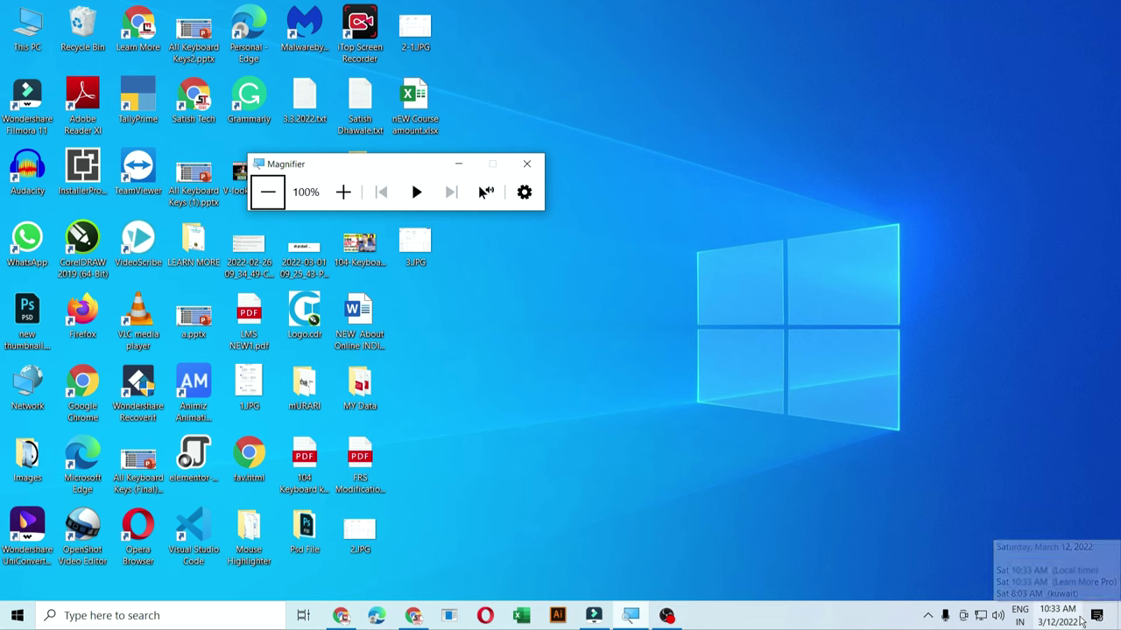
pyautogui.press('super+plus')
pyautogui.press('super+plus')
pyautogui.press('super+plus')
pyautogui.press('super+minus')
pyautogui.press('super+minus')
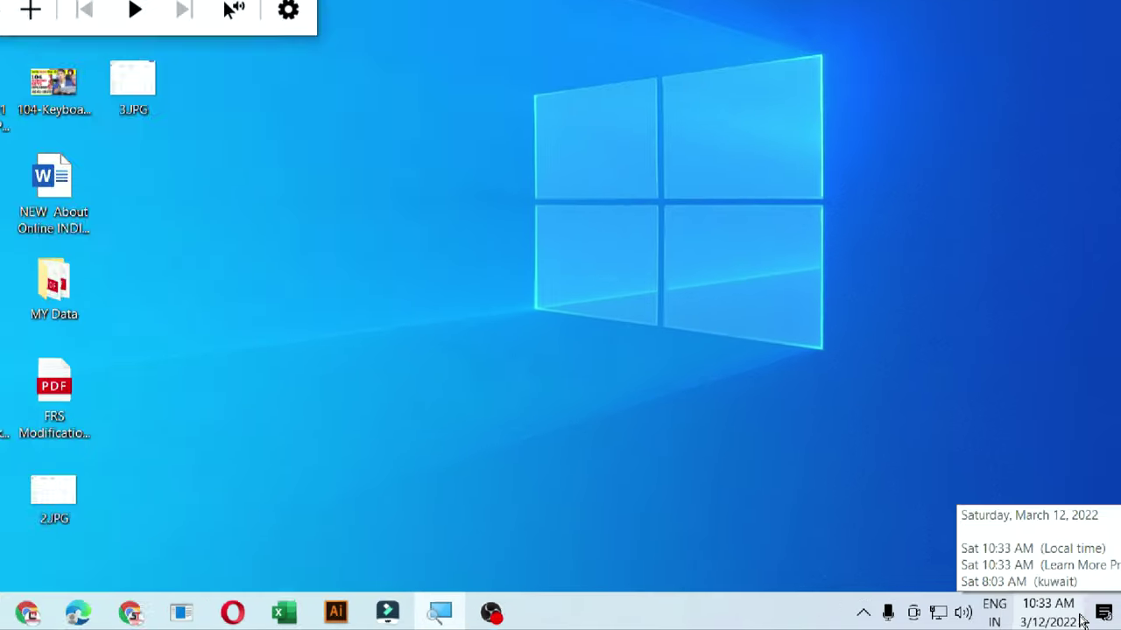
pyautogui.press('super+minus')
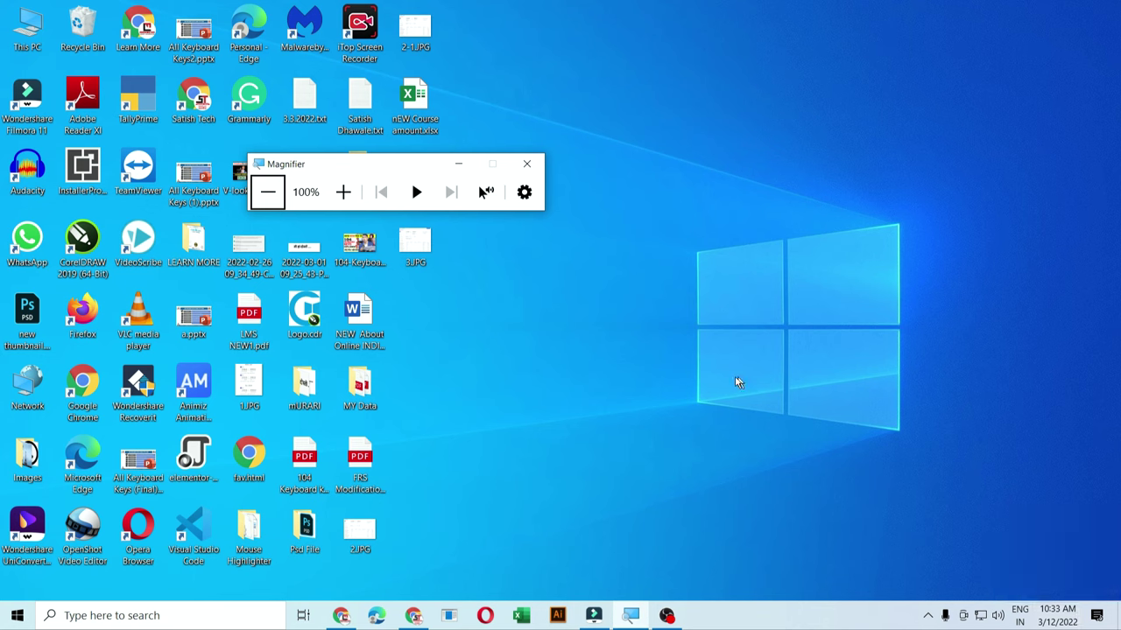
# - Open the full Magnifier settings page and go to the options for changing the Magnifier view
pyautogui.click(526, 200)
pyautogui.click(525, 194)
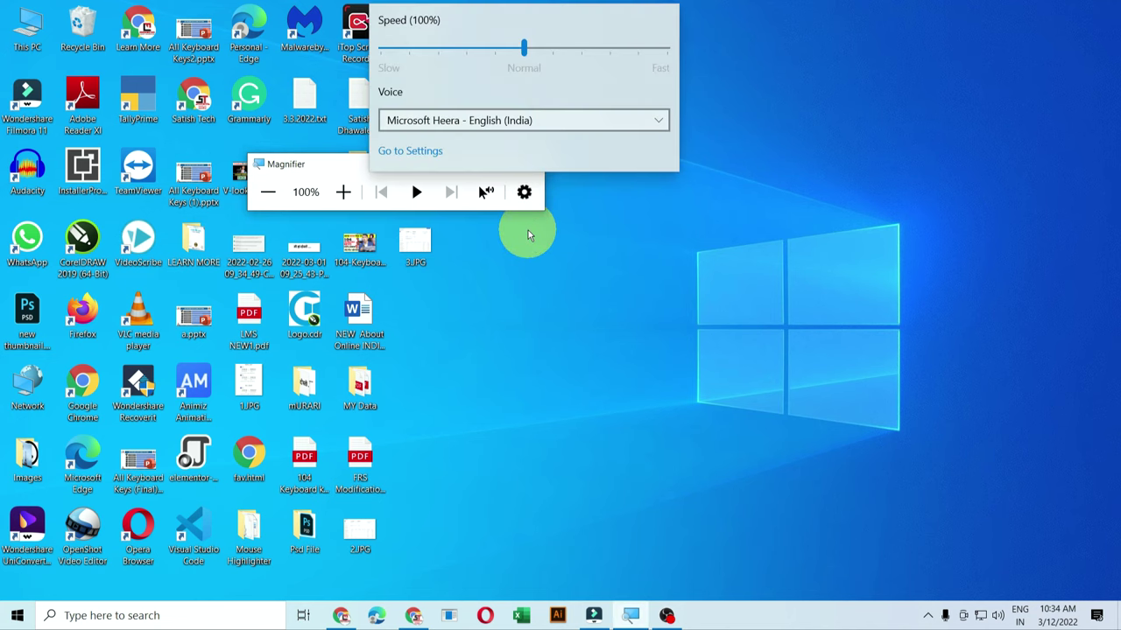
pyautogui.click(415, 153)
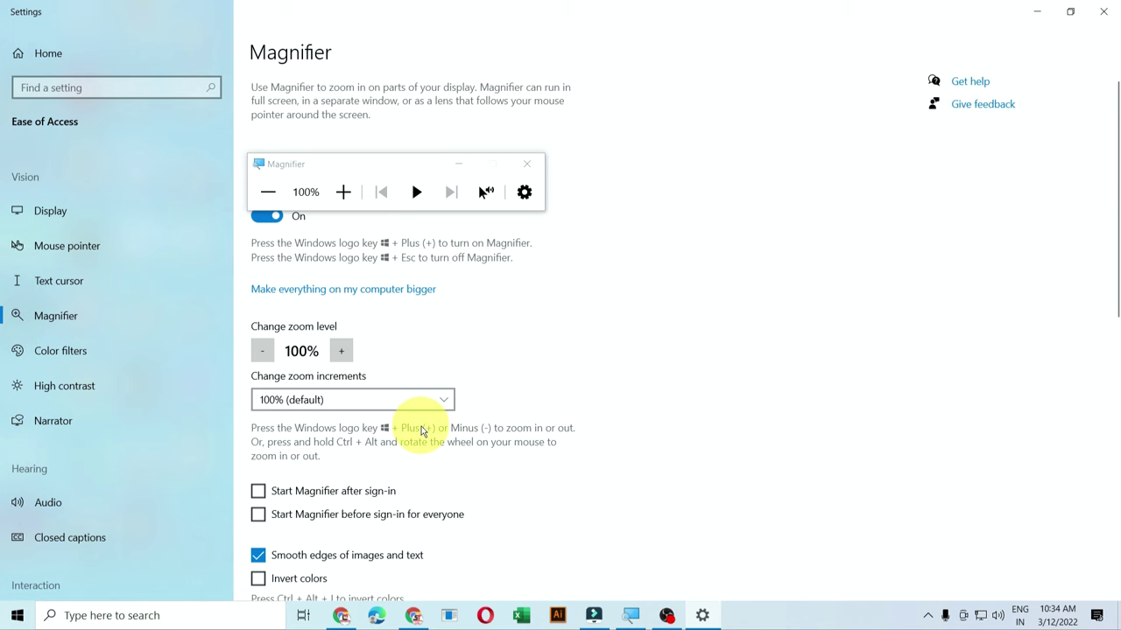
pyautogui.scroll(-3, 420, 430)
pyautogui.scroll(-3, 424, 422)
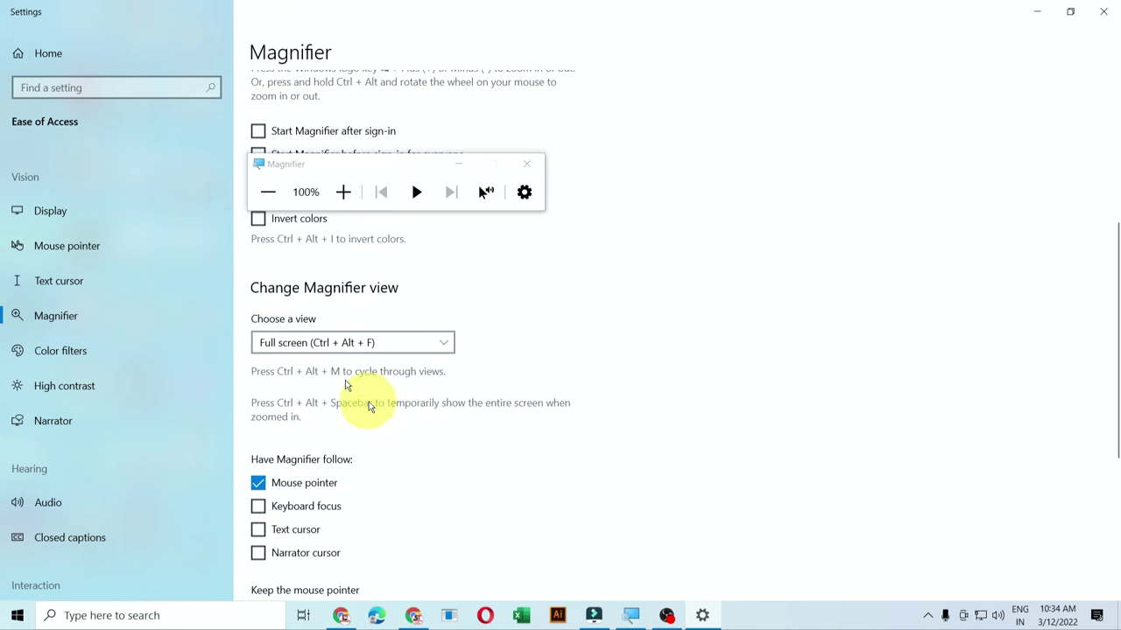
# - Examine the Full screen view setting and the follow options, magnifying each to 200% and returning to 100%
pyautogui.press('super+plus')
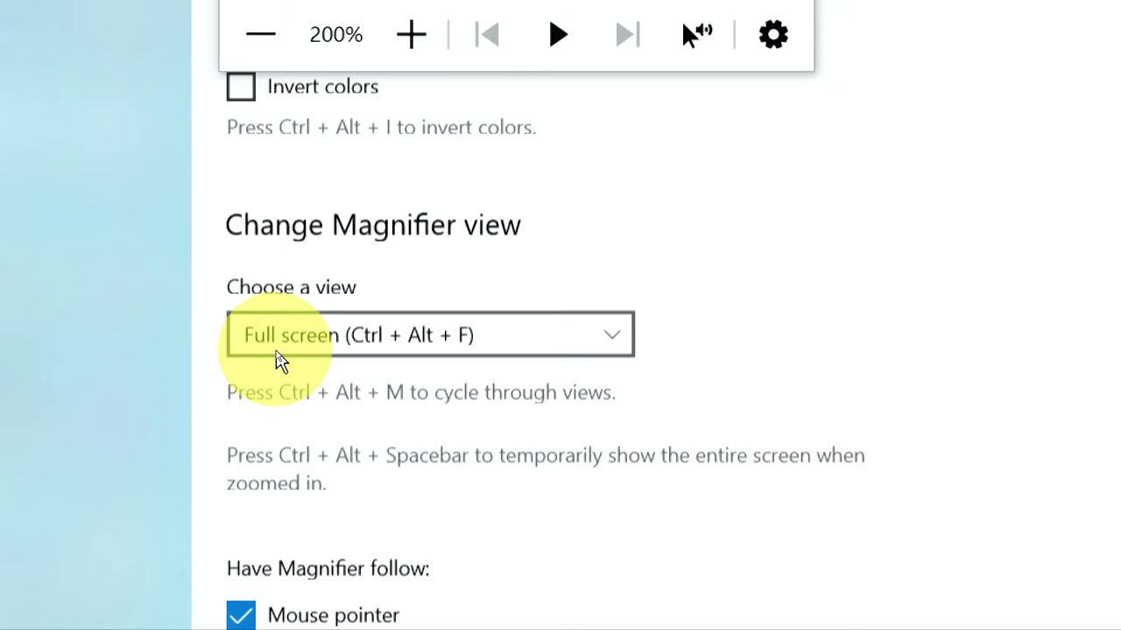
pyautogui.press('super+minus')
pyautogui.scroll(-4, 280, 394)
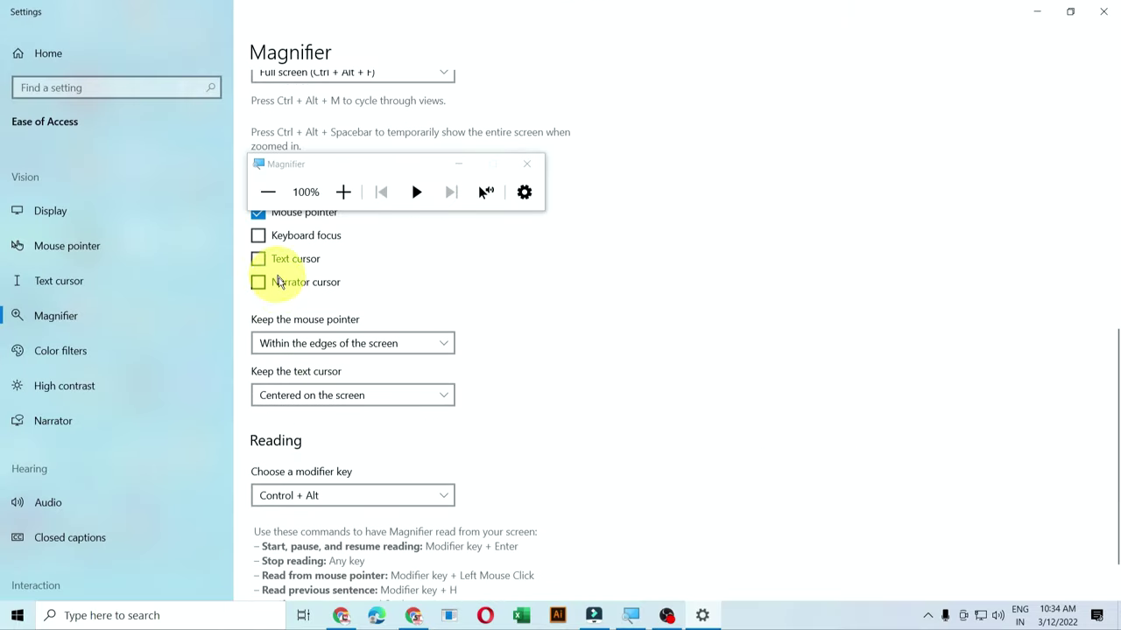
pyautogui.scroll(3, 277, 282)
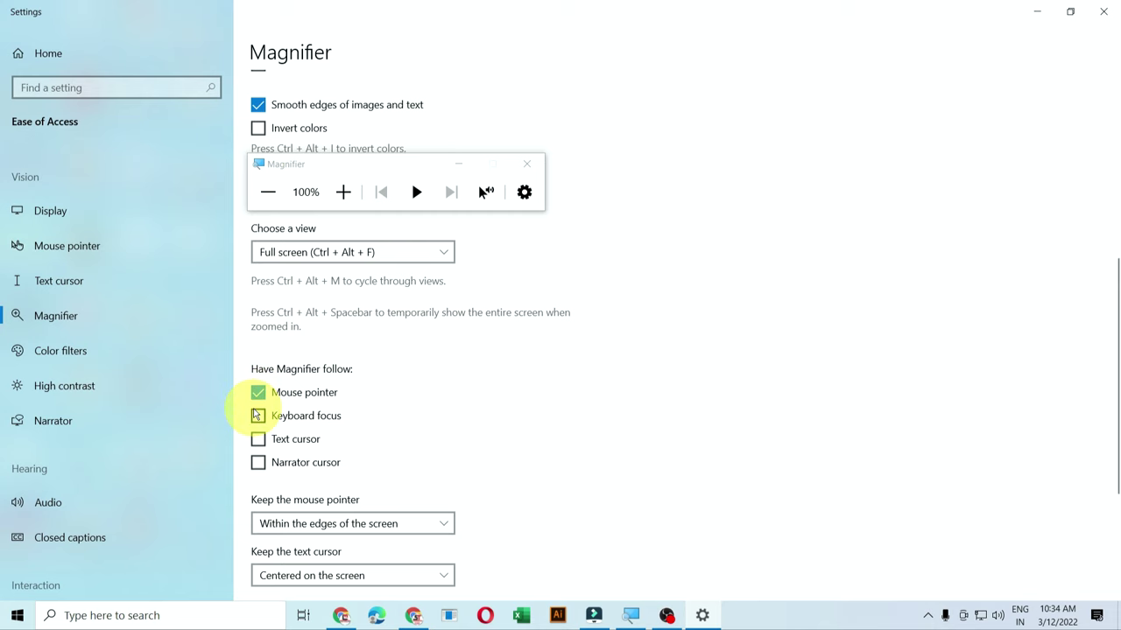
pyautogui.press('super+plus')
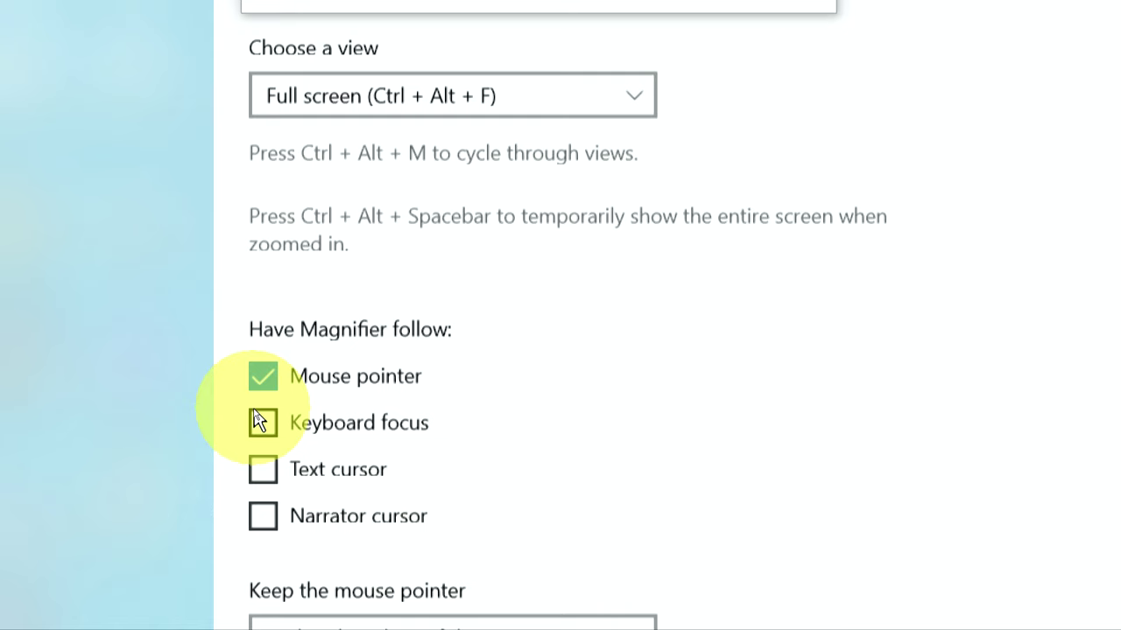
pyautogui.press('super+minus')
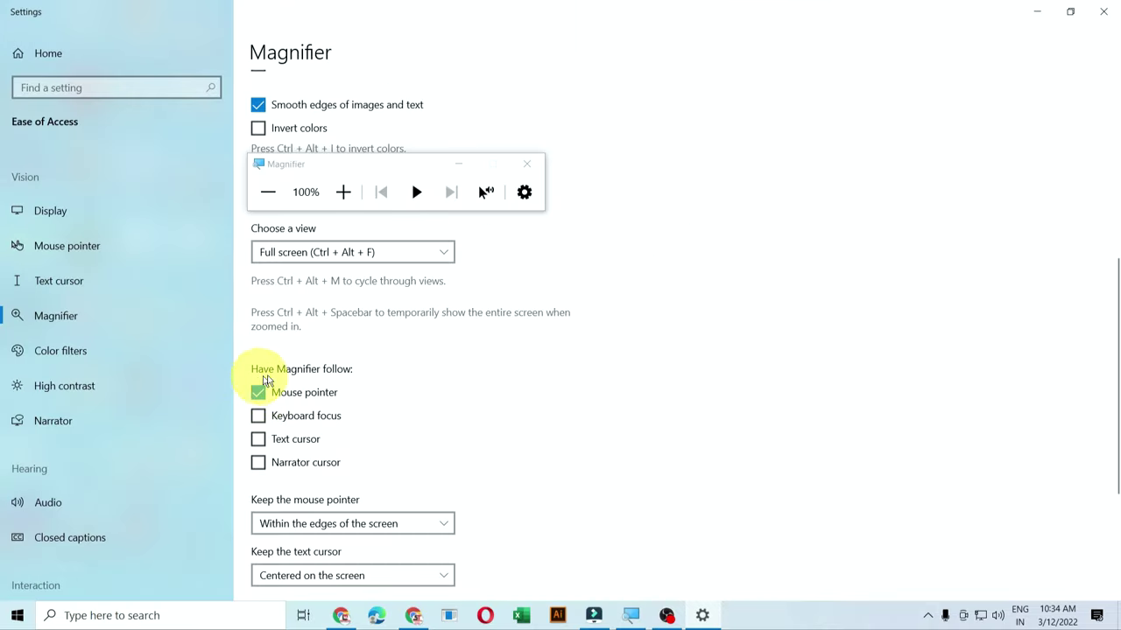